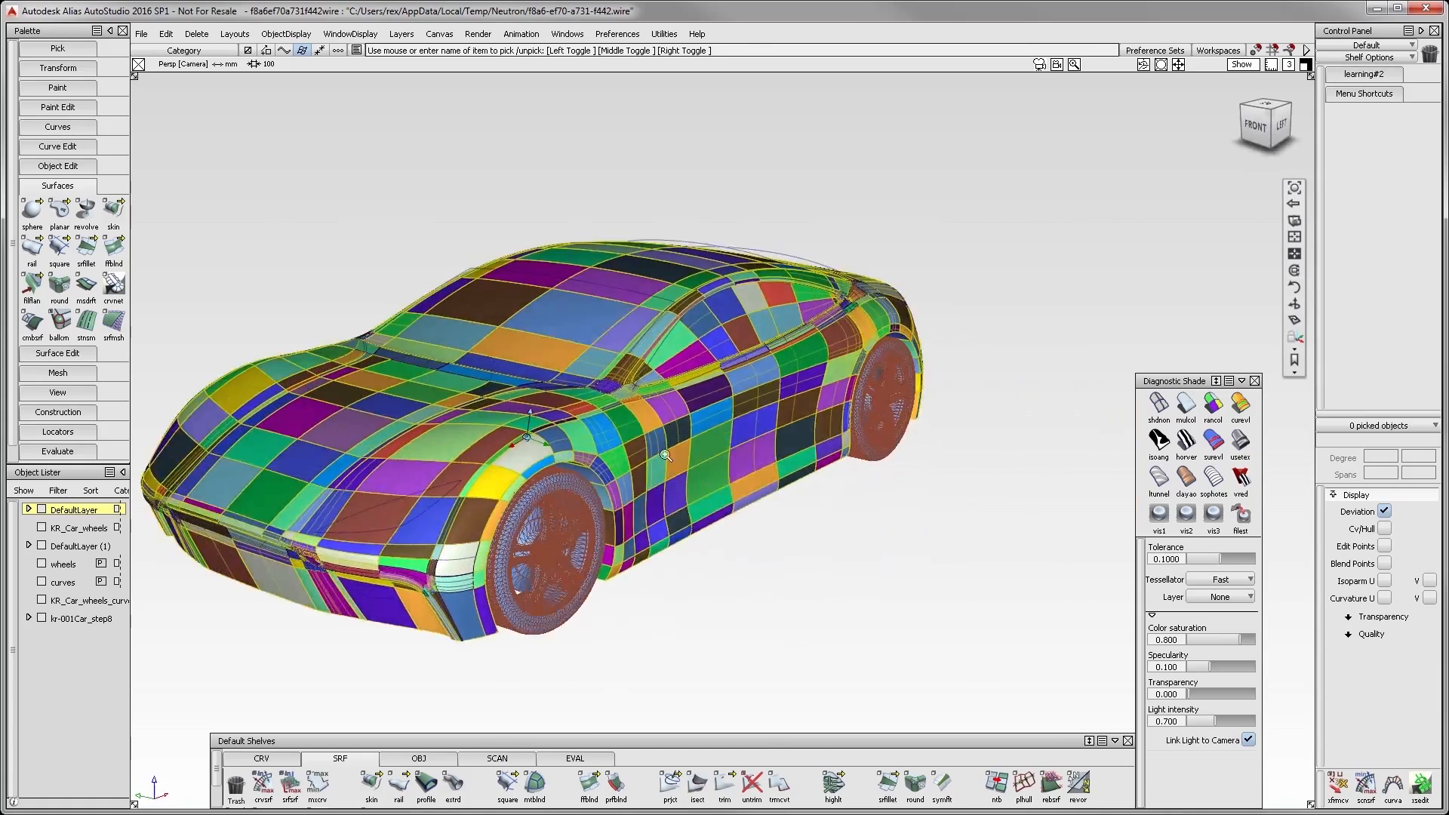
- Pick the surfaces over the front wheel arch and display their CVs and hulls
left_click_drag(676, 422, 775, 419, "alt+shift")
middle_click_drag(775, 420, 911, 353, "alt+shift")
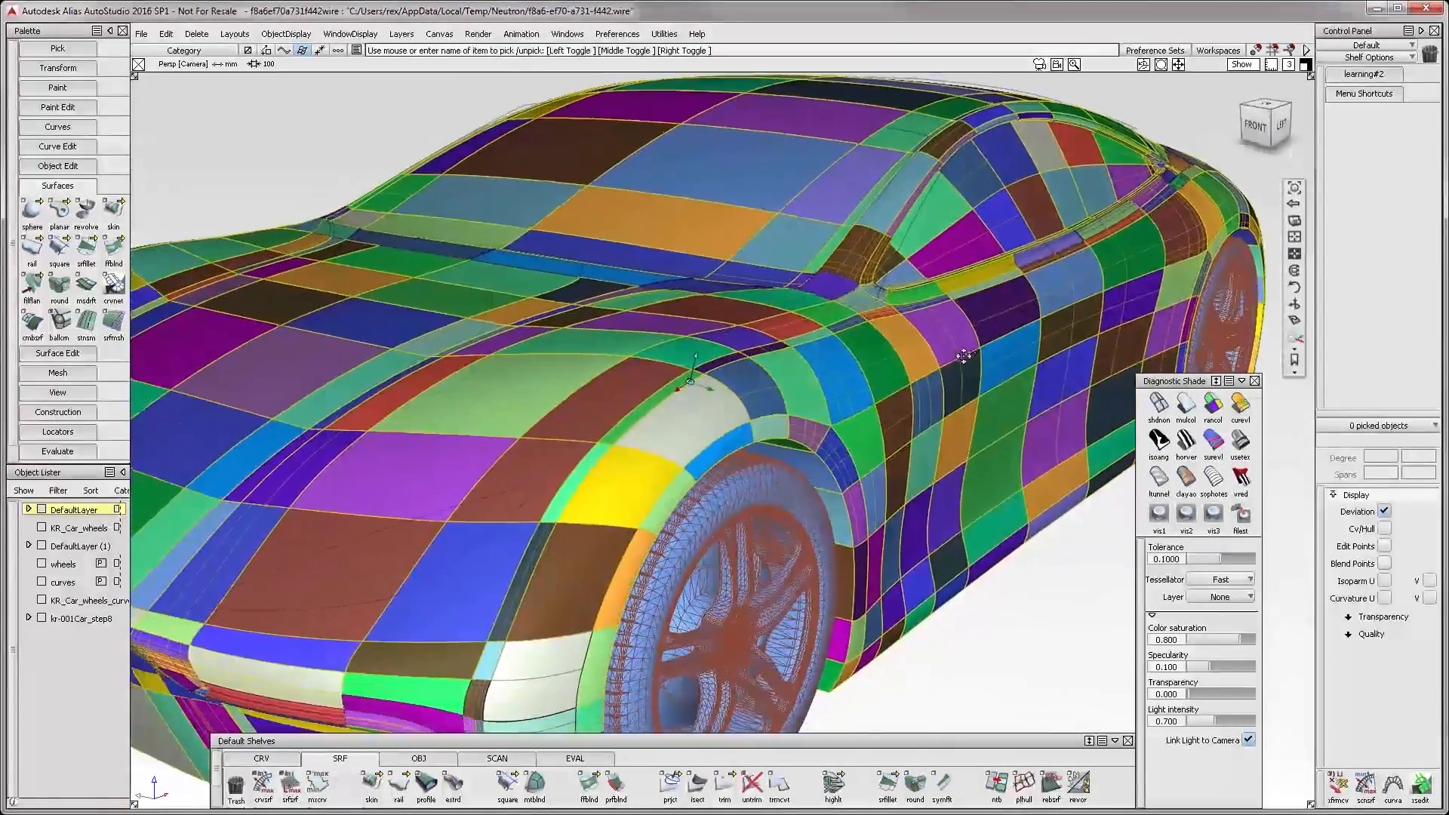
left_click_drag(566, 342, 795, 413)
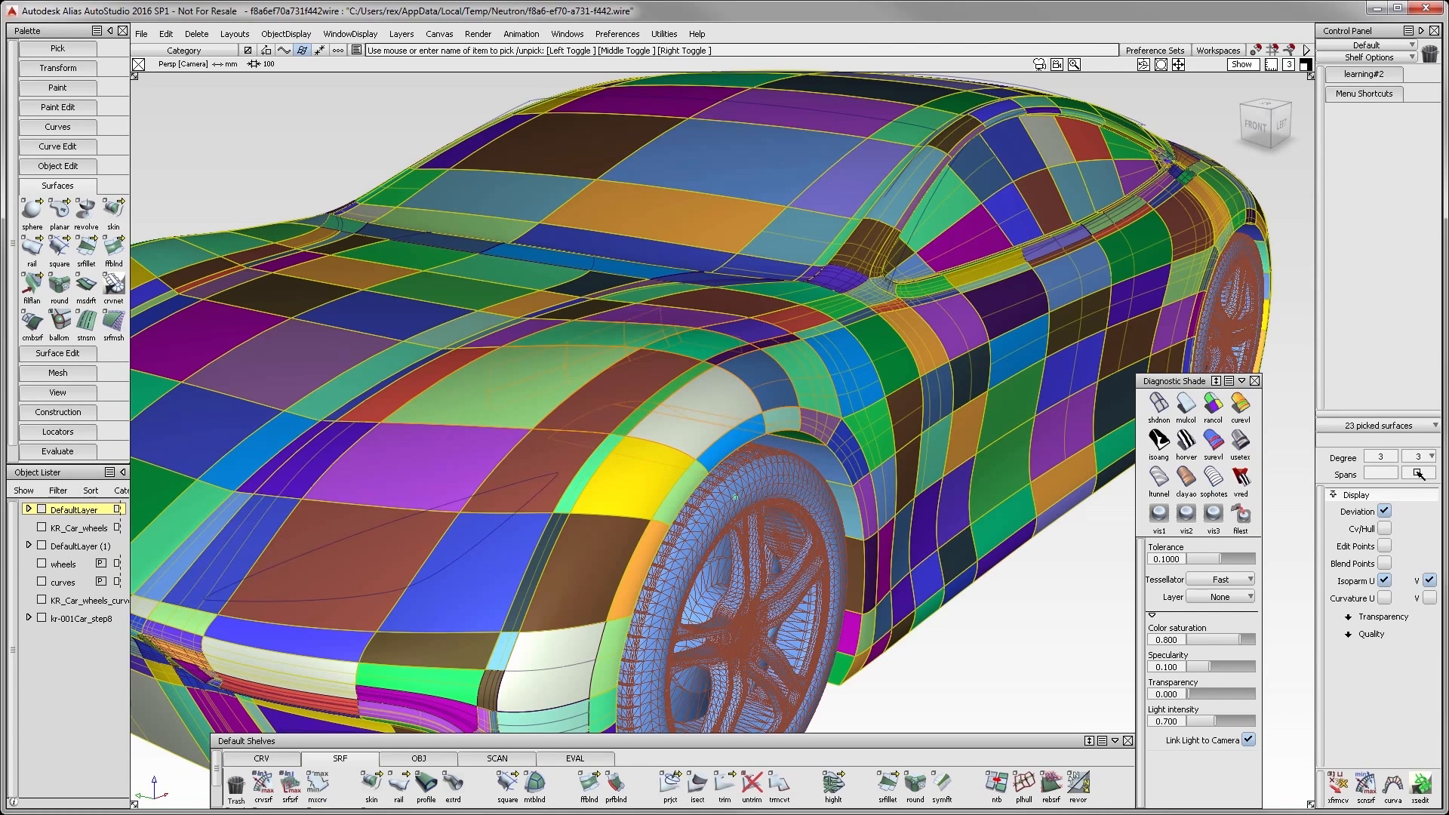
left_click(1384, 528)
left_click_drag(589, 555, 592, 390, "ctrl+shift")
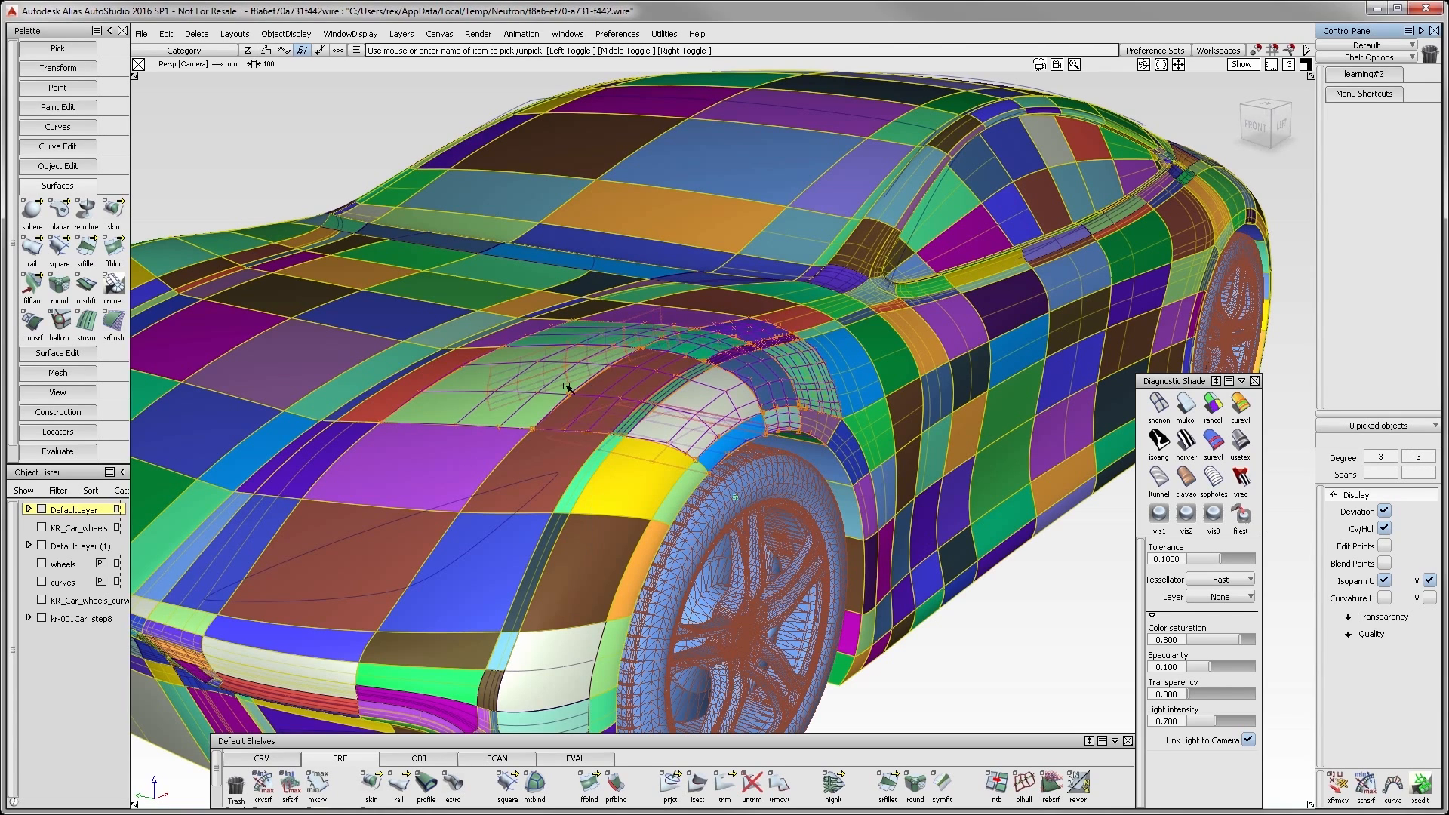
- Check Surface Continuity across the seams between the patches on the front fender beside the wheel arch
right_click(51, 453)
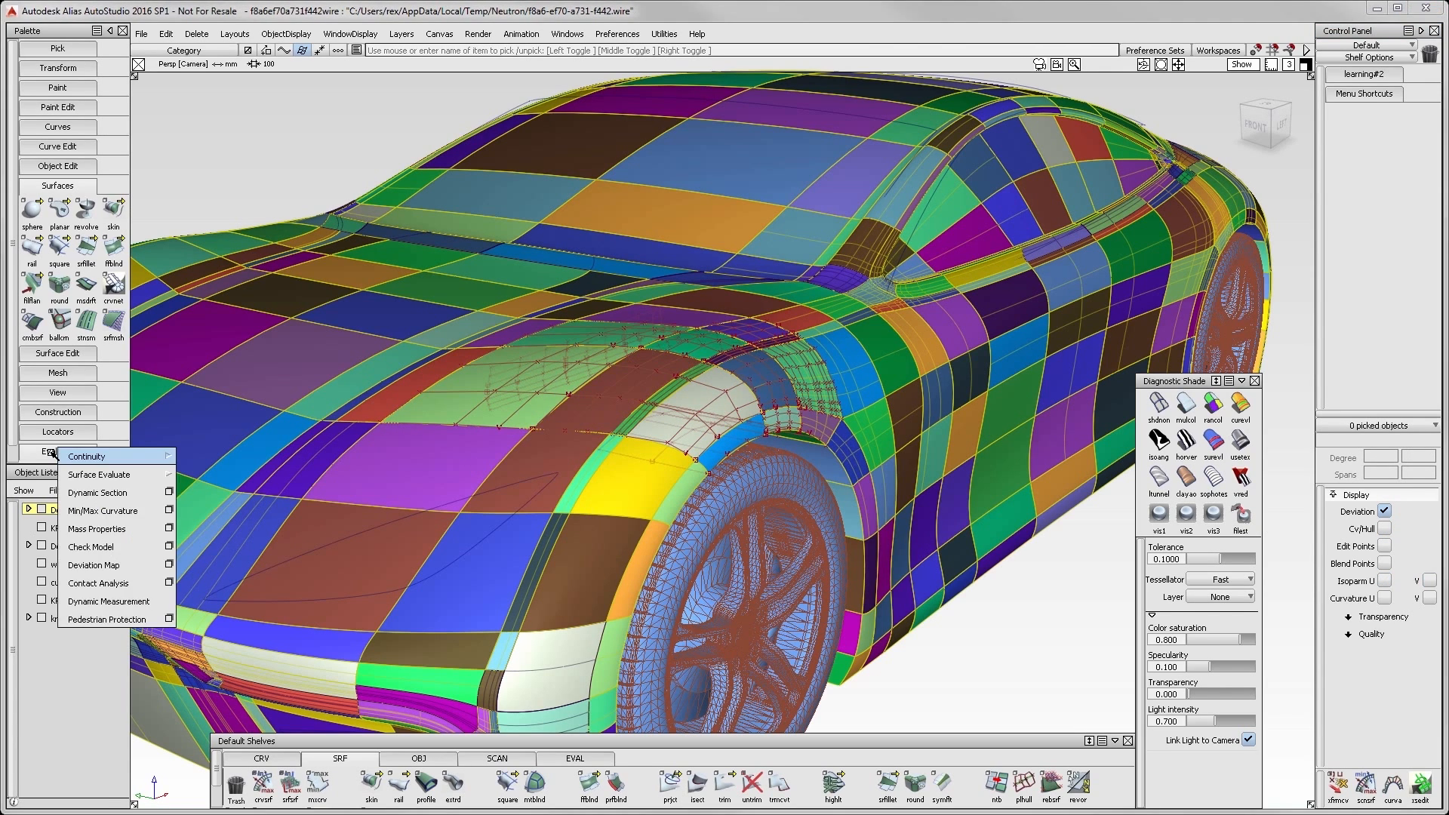
mouse_move(87, 458)
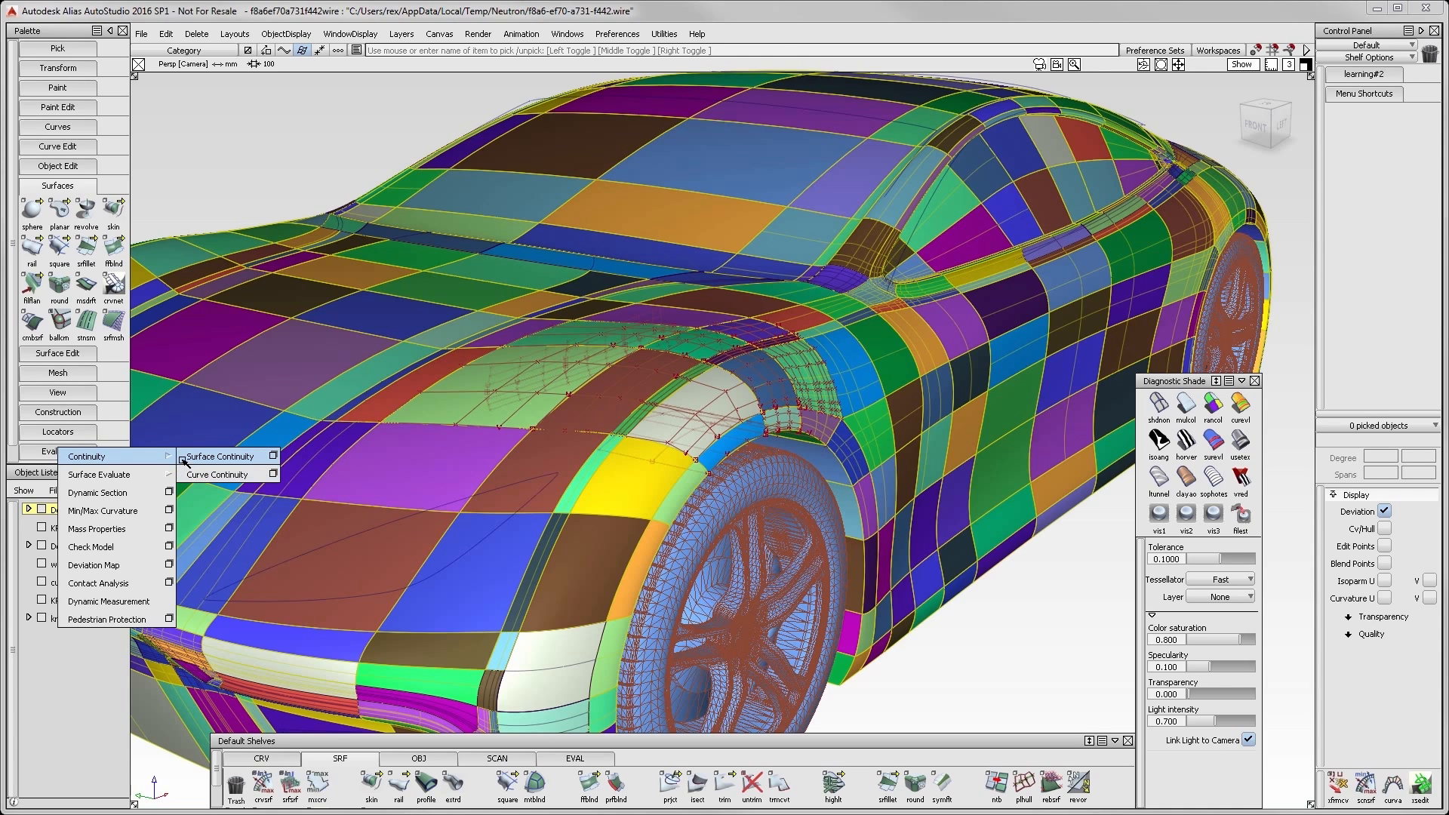
left_click(241, 457)
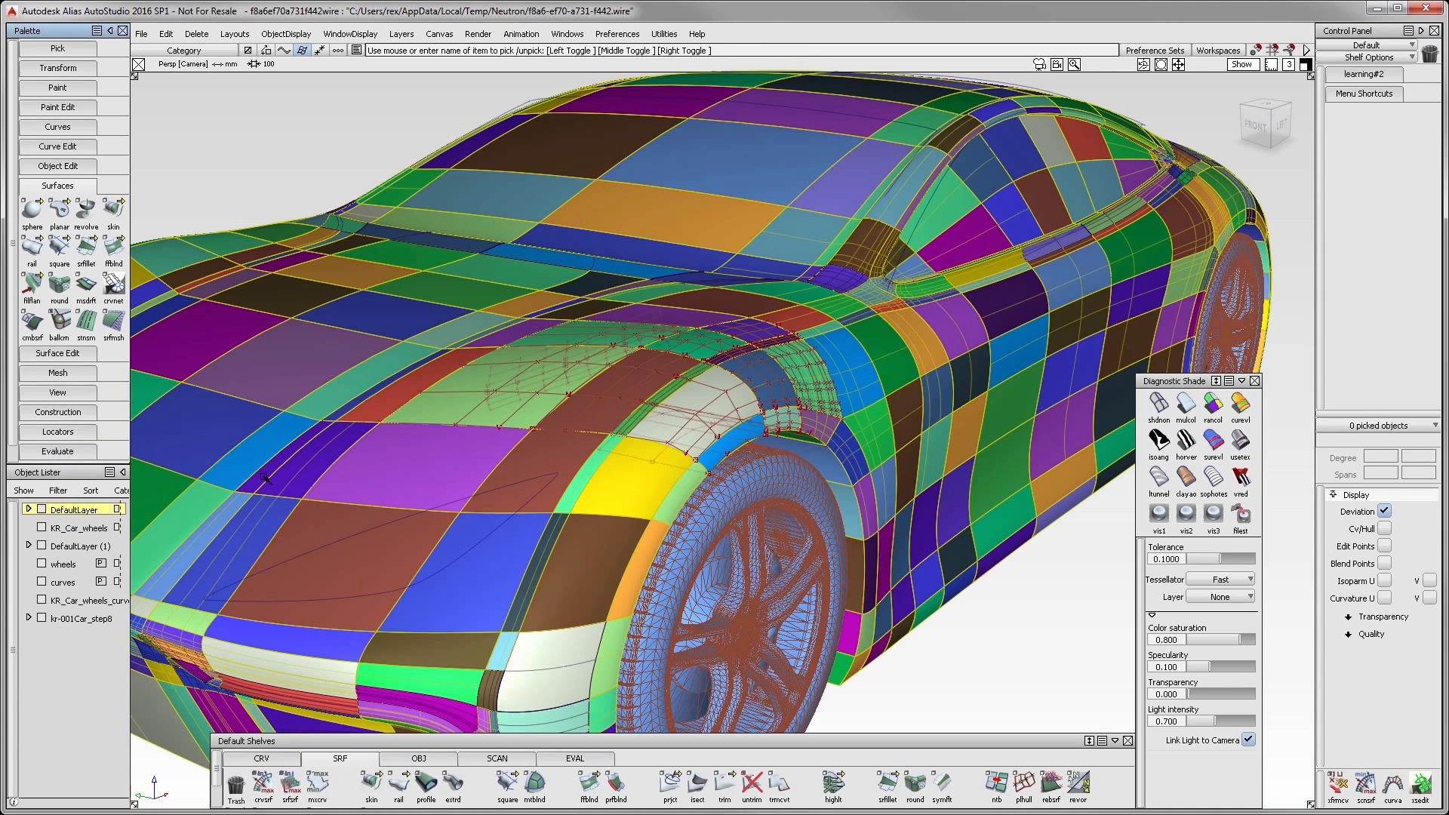
left_click(671, 449)
left_click(623, 518)
left_click(586, 626)
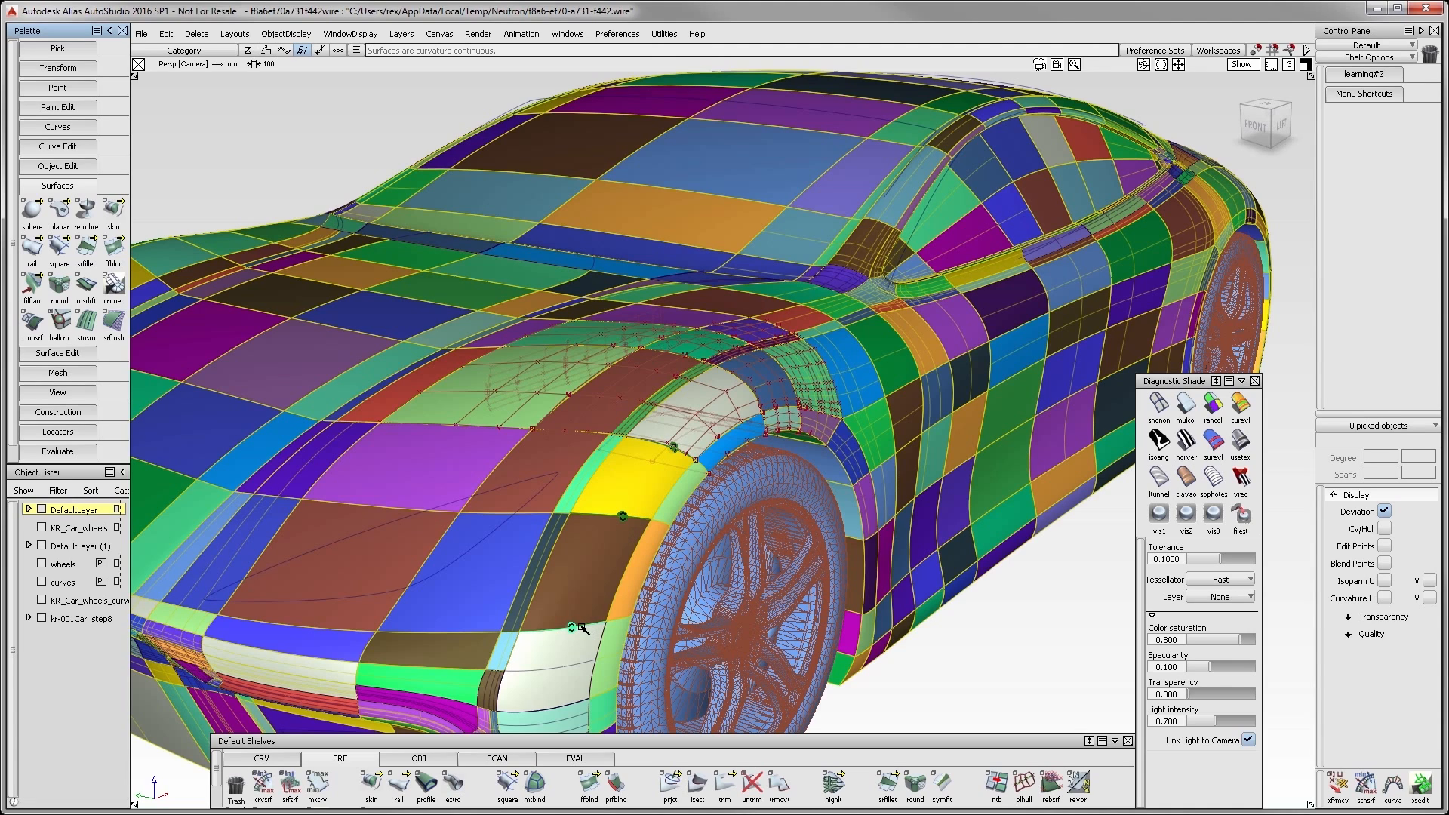
left_click(597, 471)
left_click(581, 468)
left_click(533, 561)
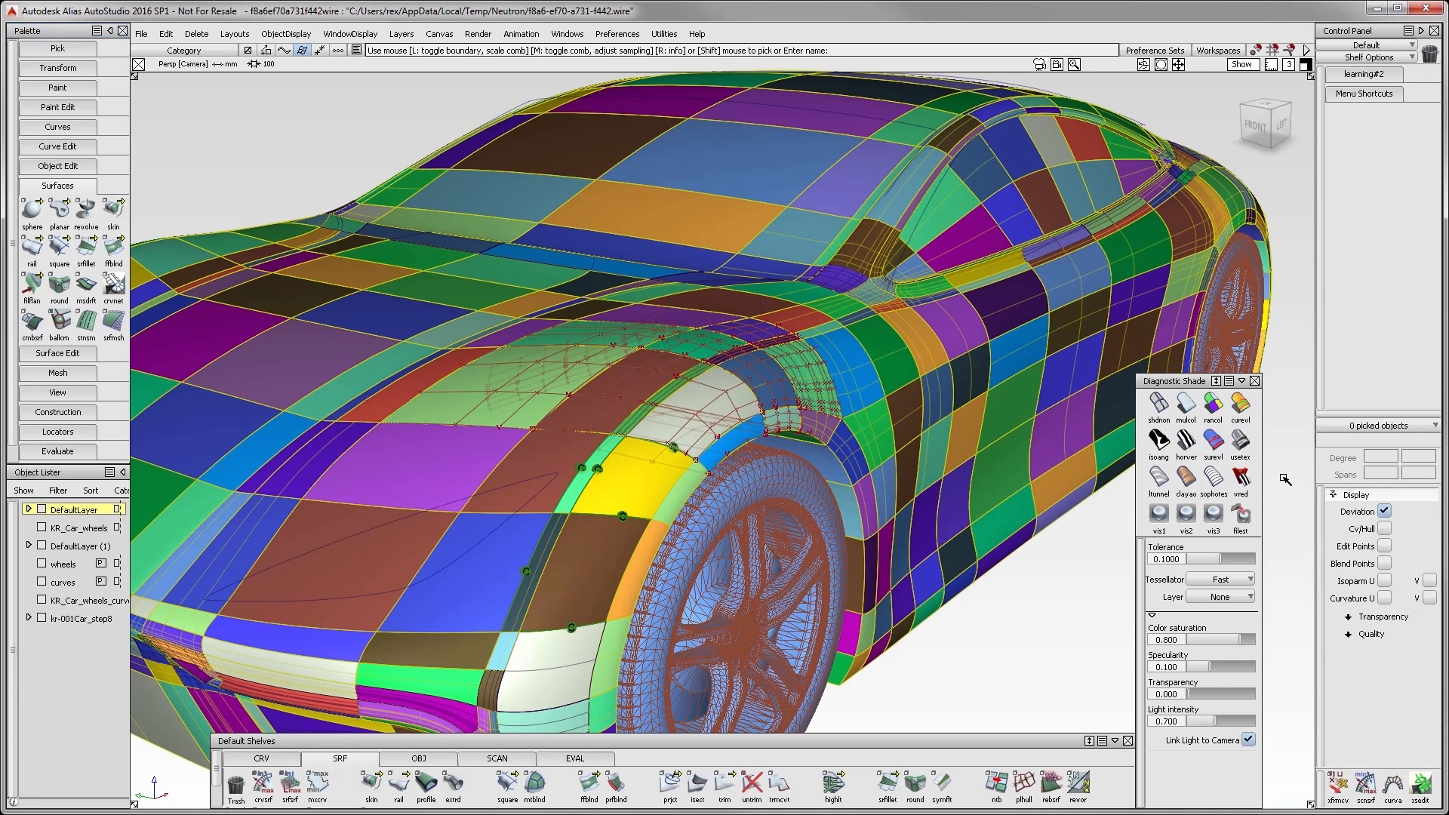
- Shade the car with curvature evaluation, setting the type to Gaussian and the curvature color scale to 3.427
left_click(1243, 408)
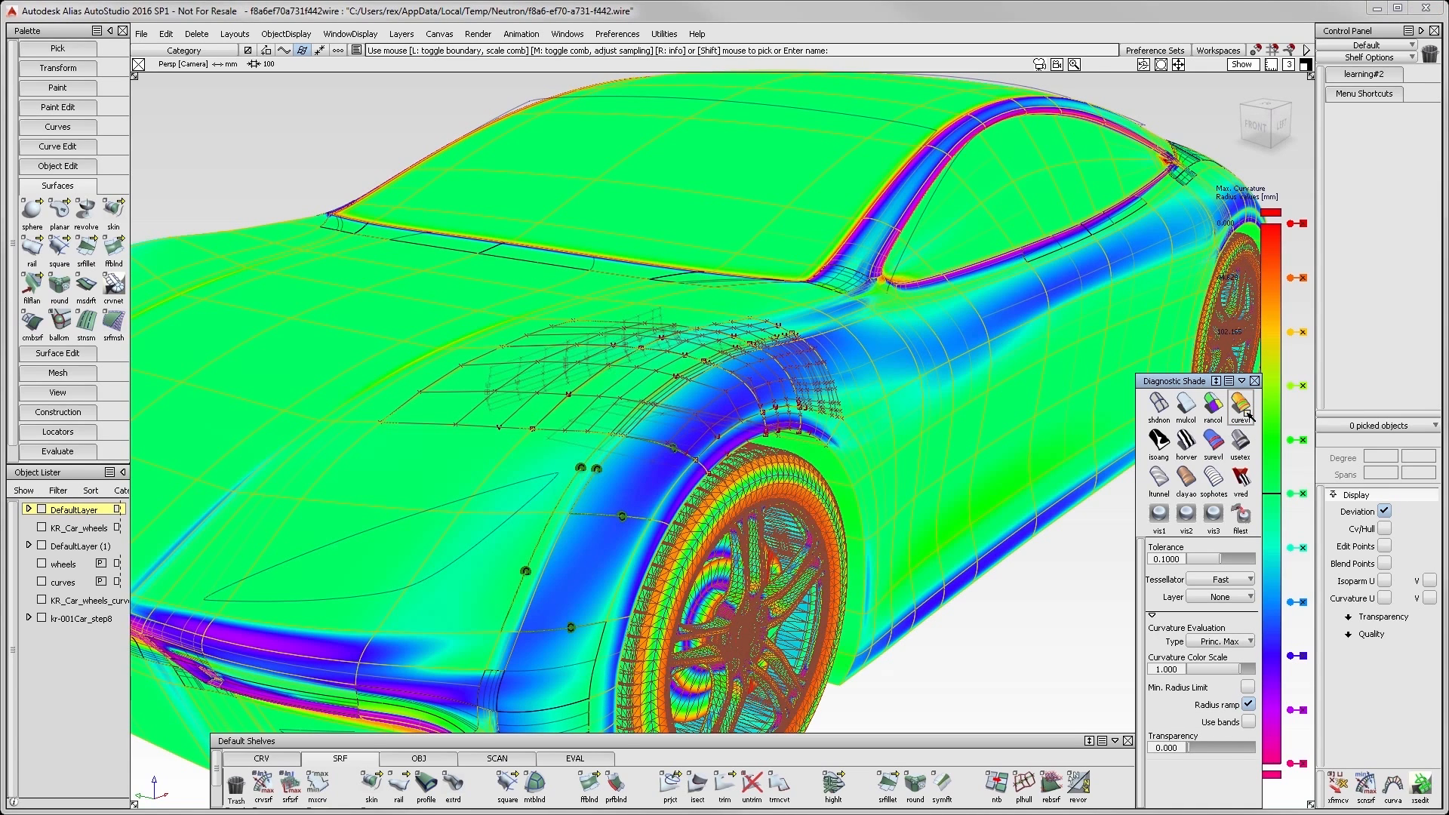
left_click(1241, 640)
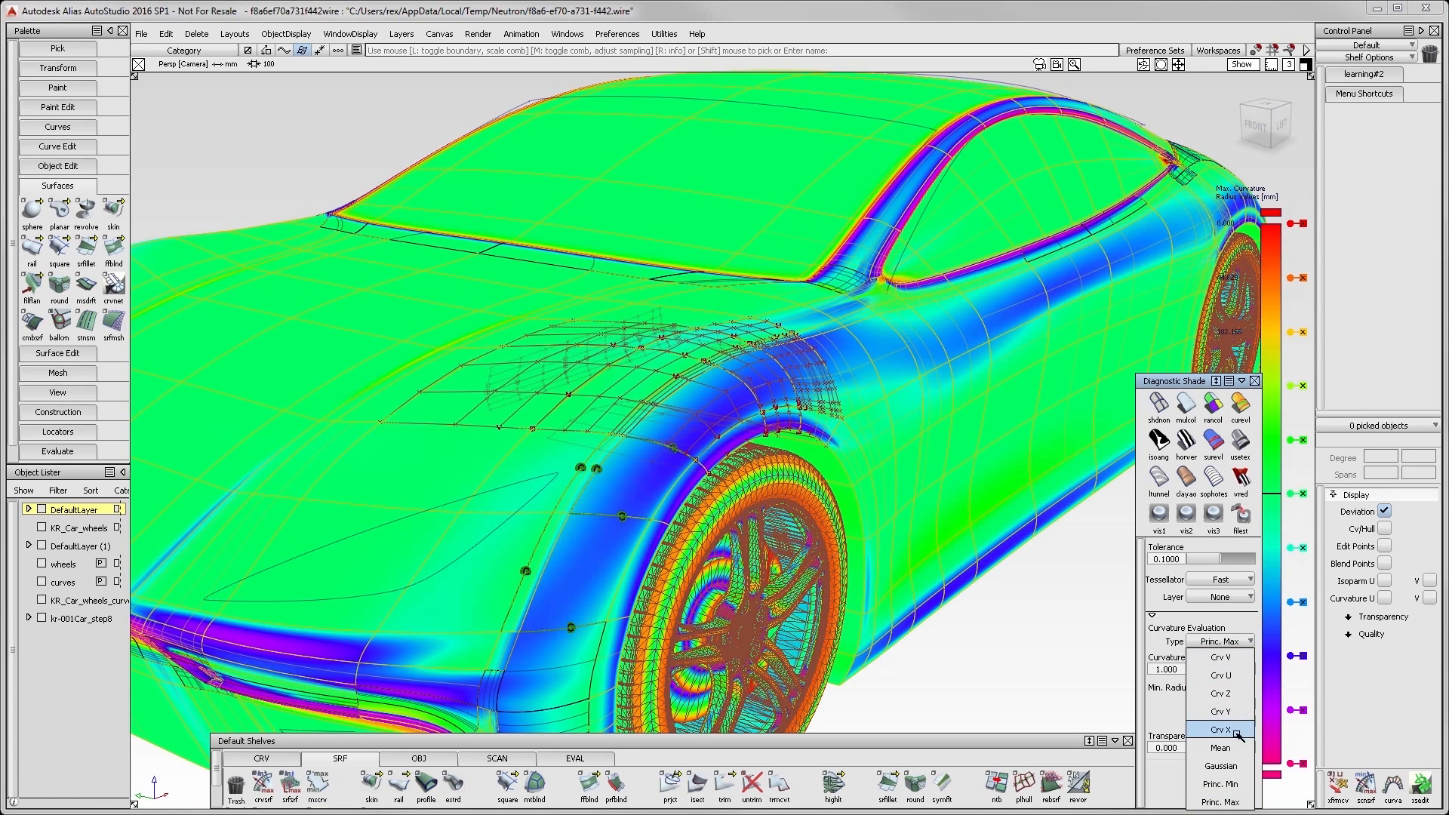
left_click(1227, 766)
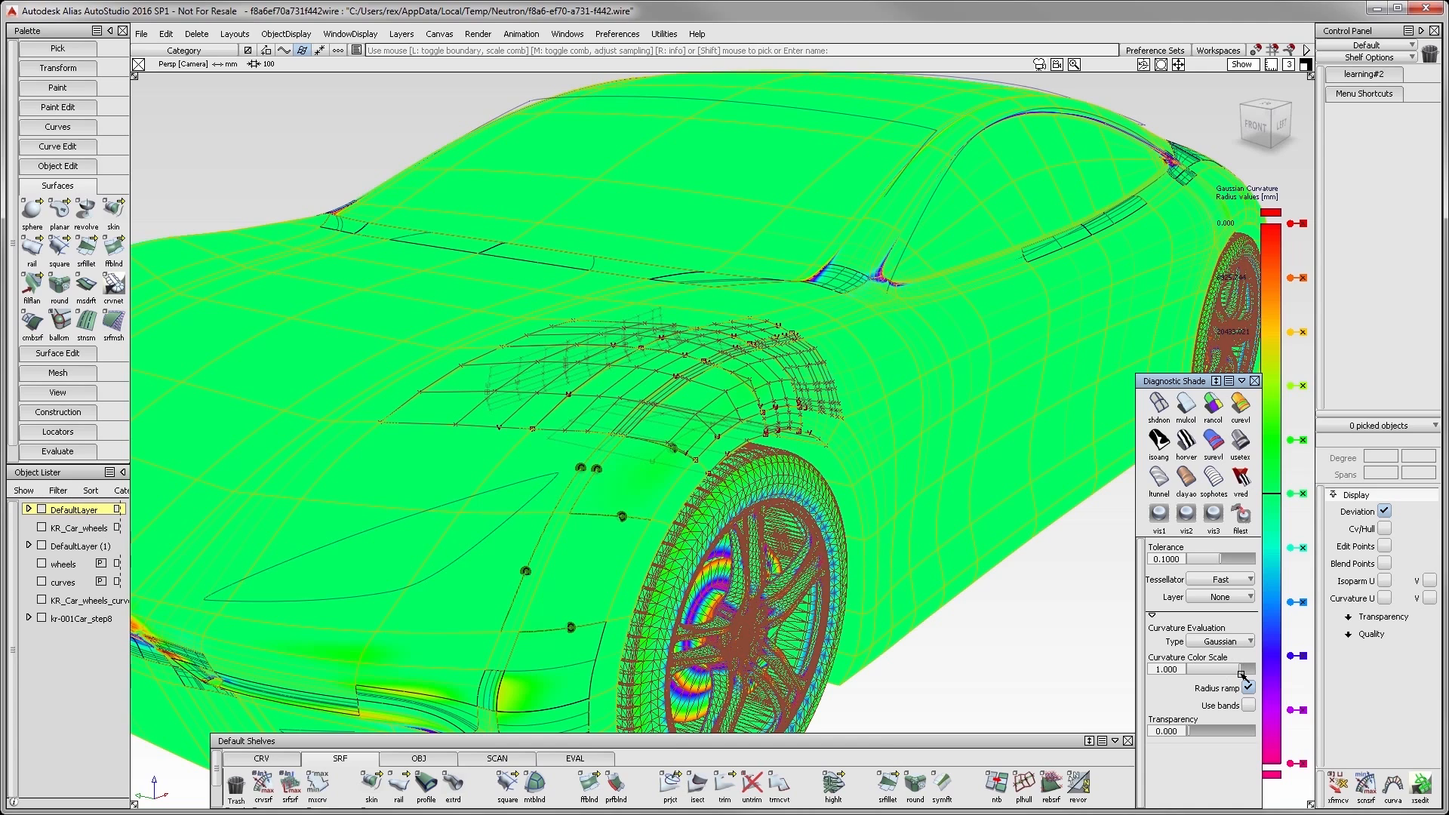
left_click_drag(1241, 673, 1246, 670)
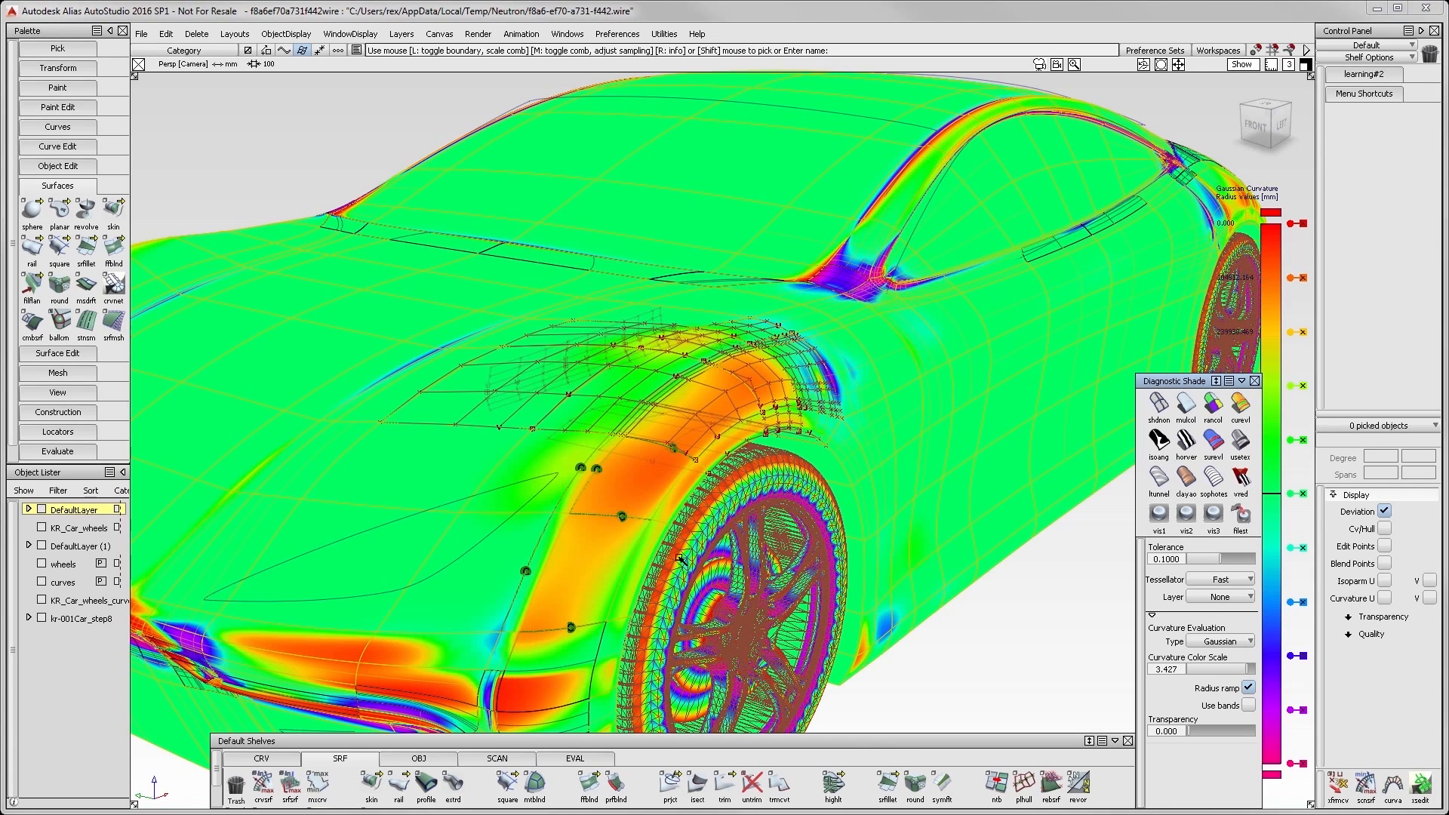
- Pick the surfaces across the front of the car, hide their CVs and hulls, and clear the selection
left_click_drag(732, 381, 716, 400, "ctrl+shift")
left_click_drag(434, 291, 1033, 637)
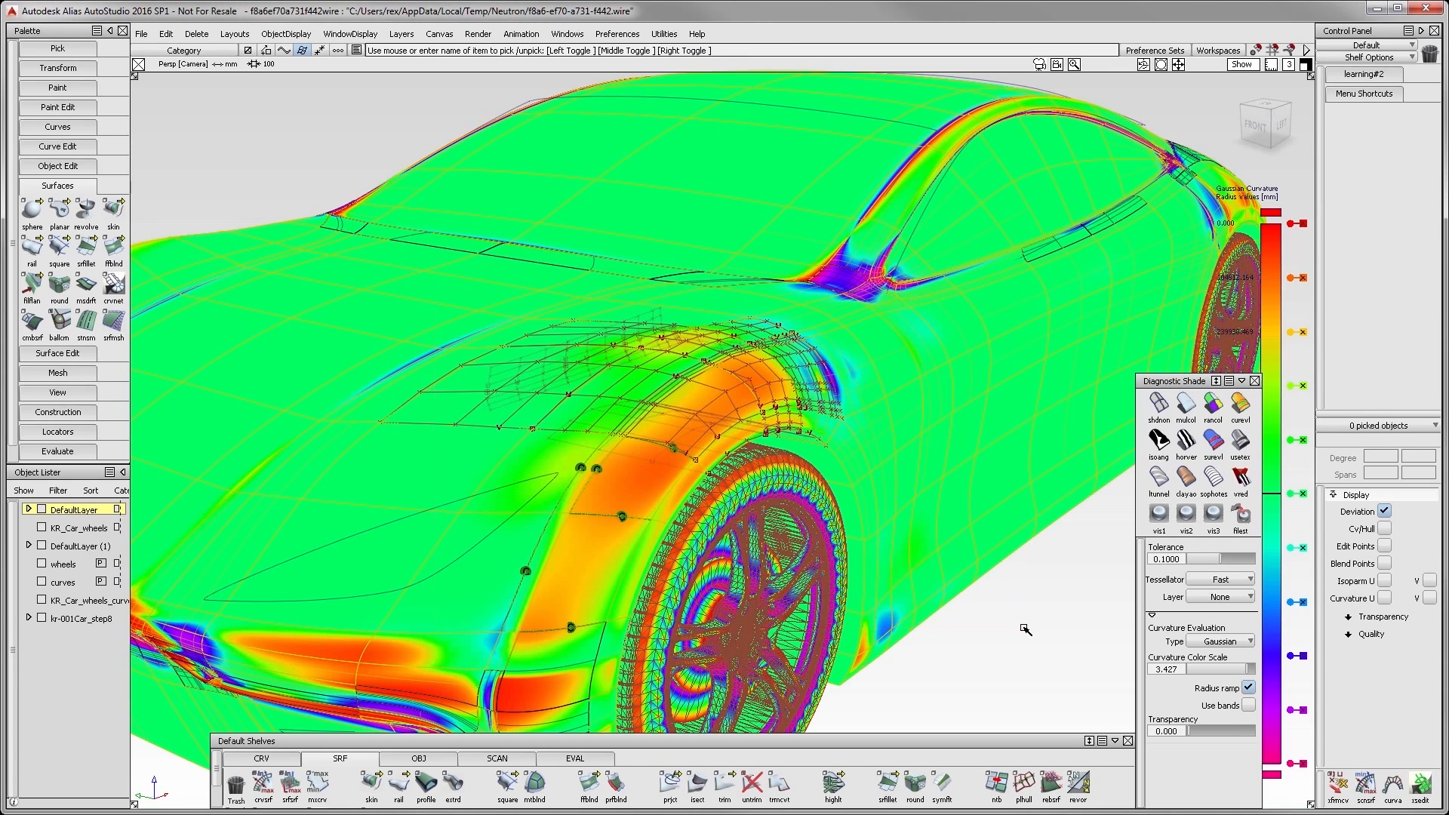
left_click(1375, 528)
left_click(1384, 528)
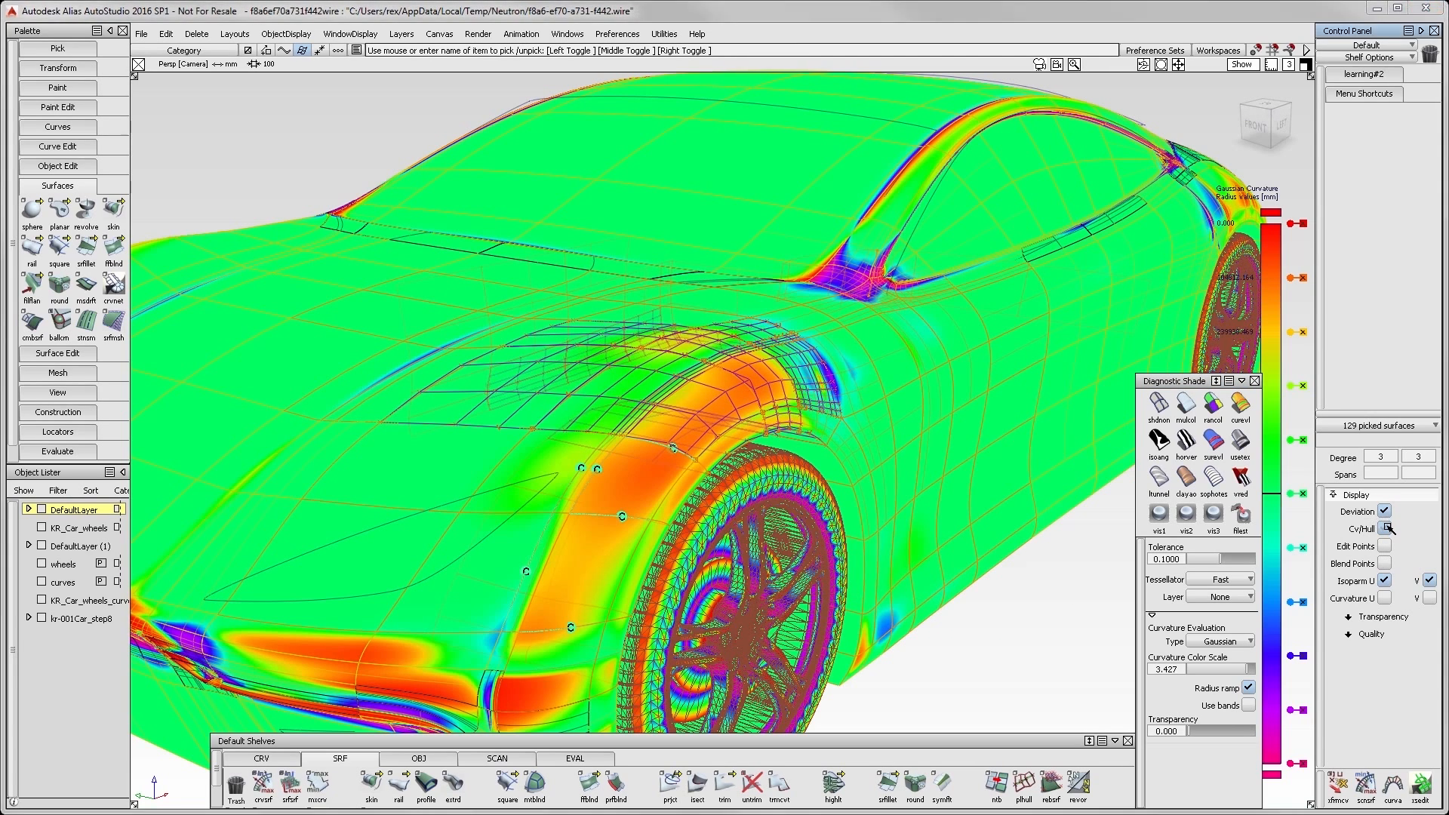
left_click_drag(637, 566, 624, 335, "ctrl+shift")
- Pick the front hood and fender surfaces and project the headlight outline curve onto them in the Front view
left_click(538, 494, "alt+shift")
right_click_drag(538, 494, 668, 549, "alt+shift")
middle_click_drag(667, 550, 922, 420, "alt+shift")
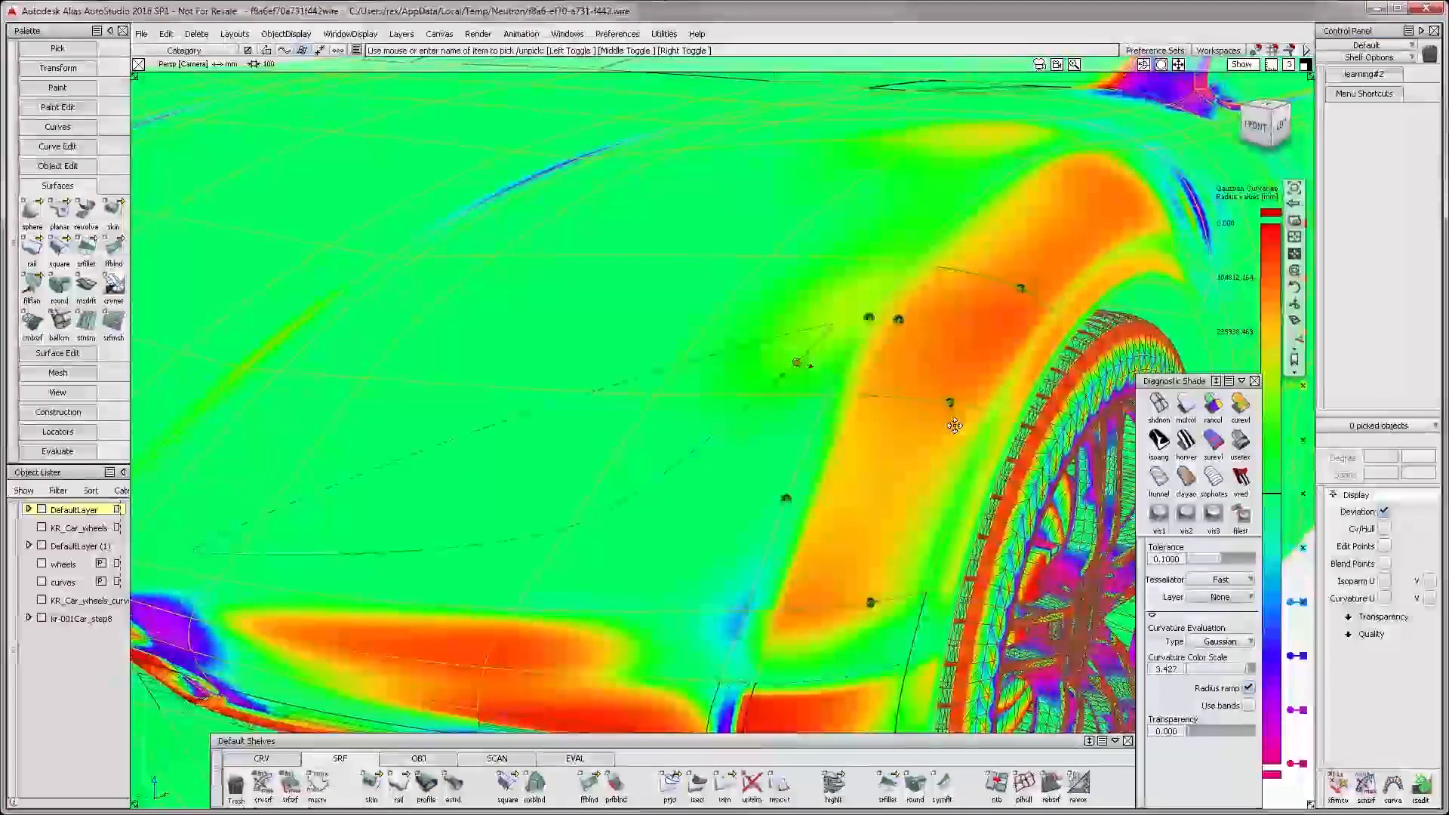
left_click(662, 481)
left_click_drag(662, 481, 657, 356, "ctrl+shift")
mouse_move(657, 358)
left_mouse_down("ctrl+shift")
mouse_move(652, 389)
mouse_move(596, 378)
left_mouse_up("ctrl+shift")
left_click_drag(154, 337, 679, 553)
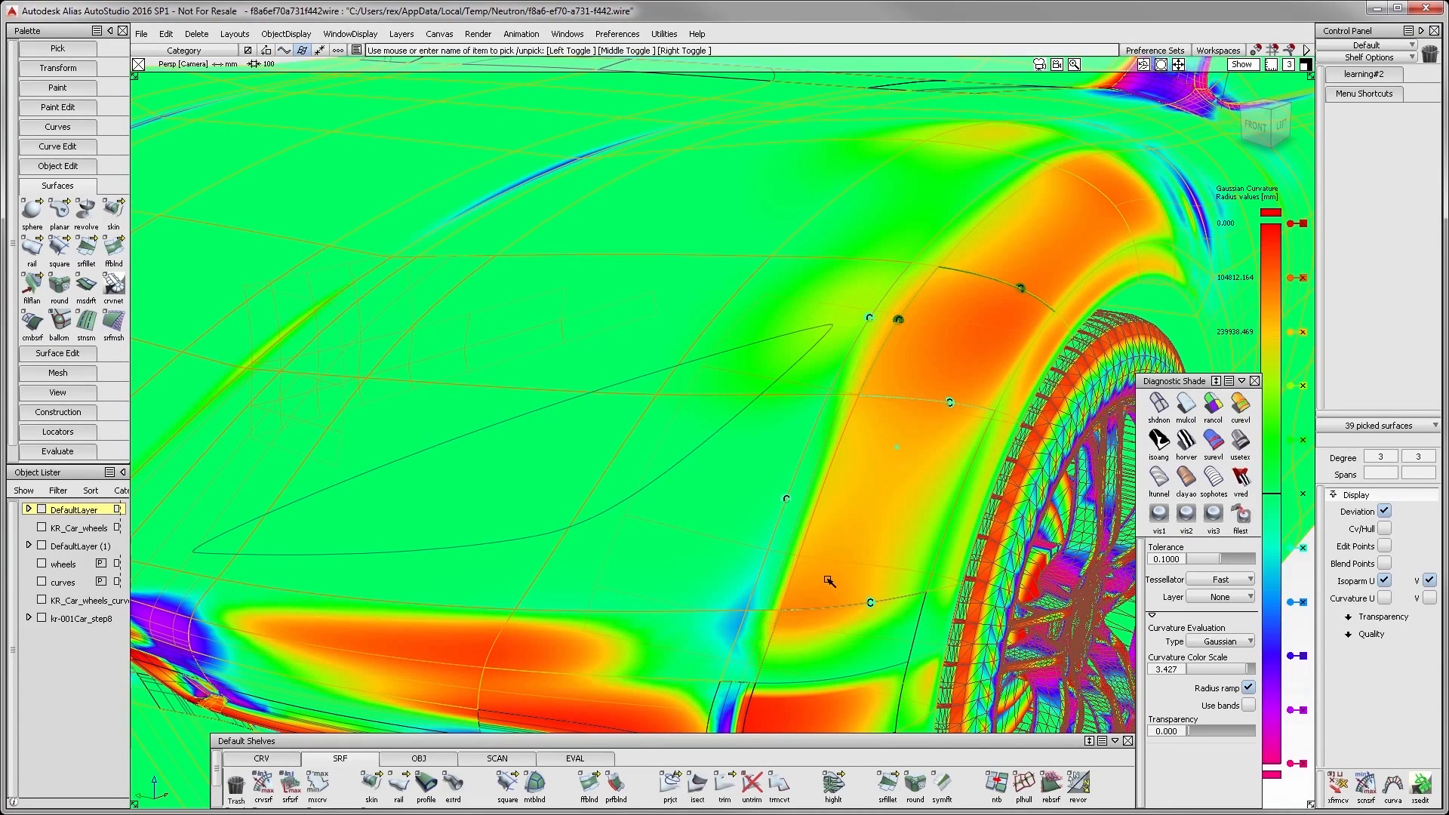
left_click(1257, 127)
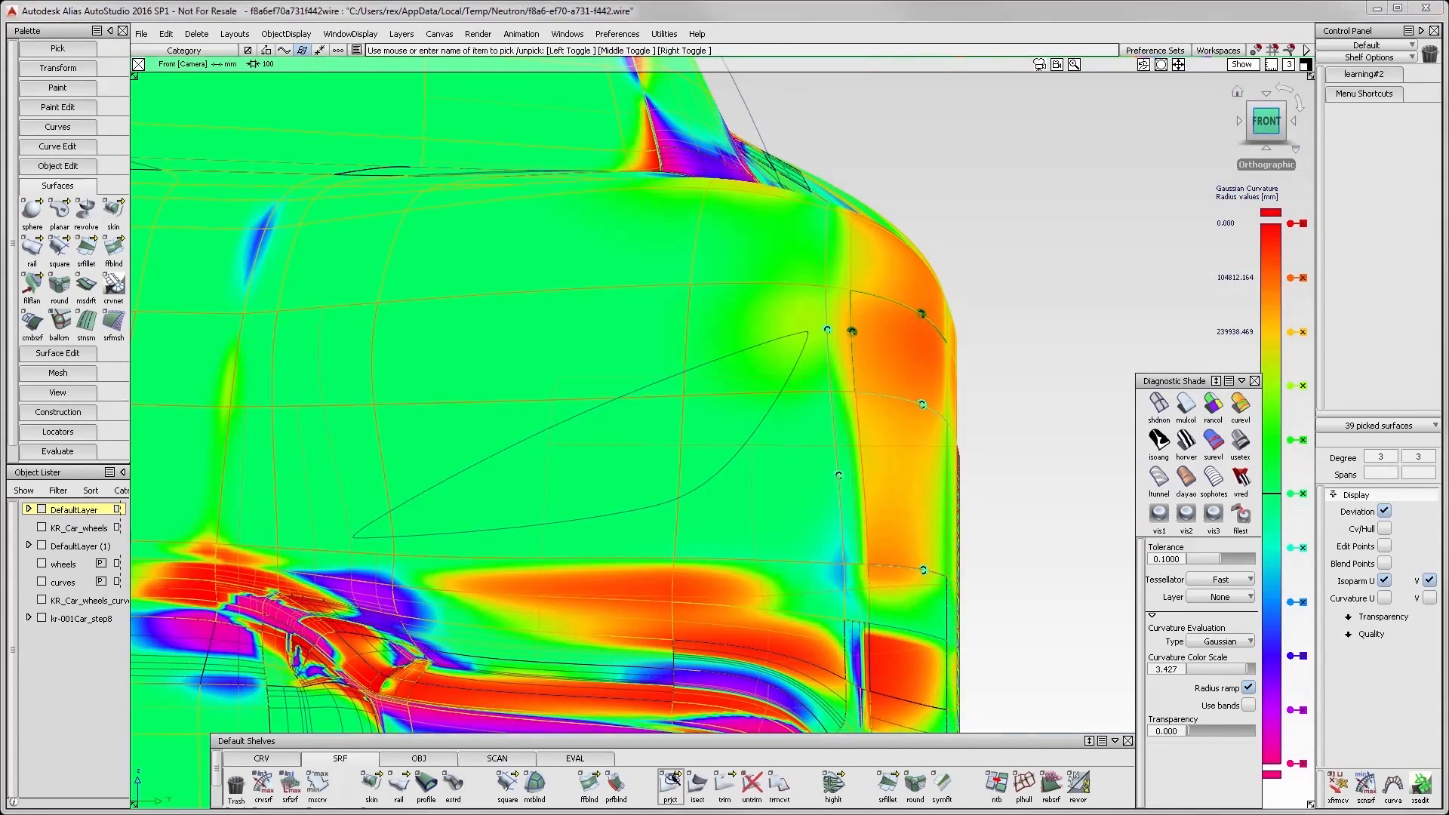
left_click(671, 781)
left_click(551, 436)
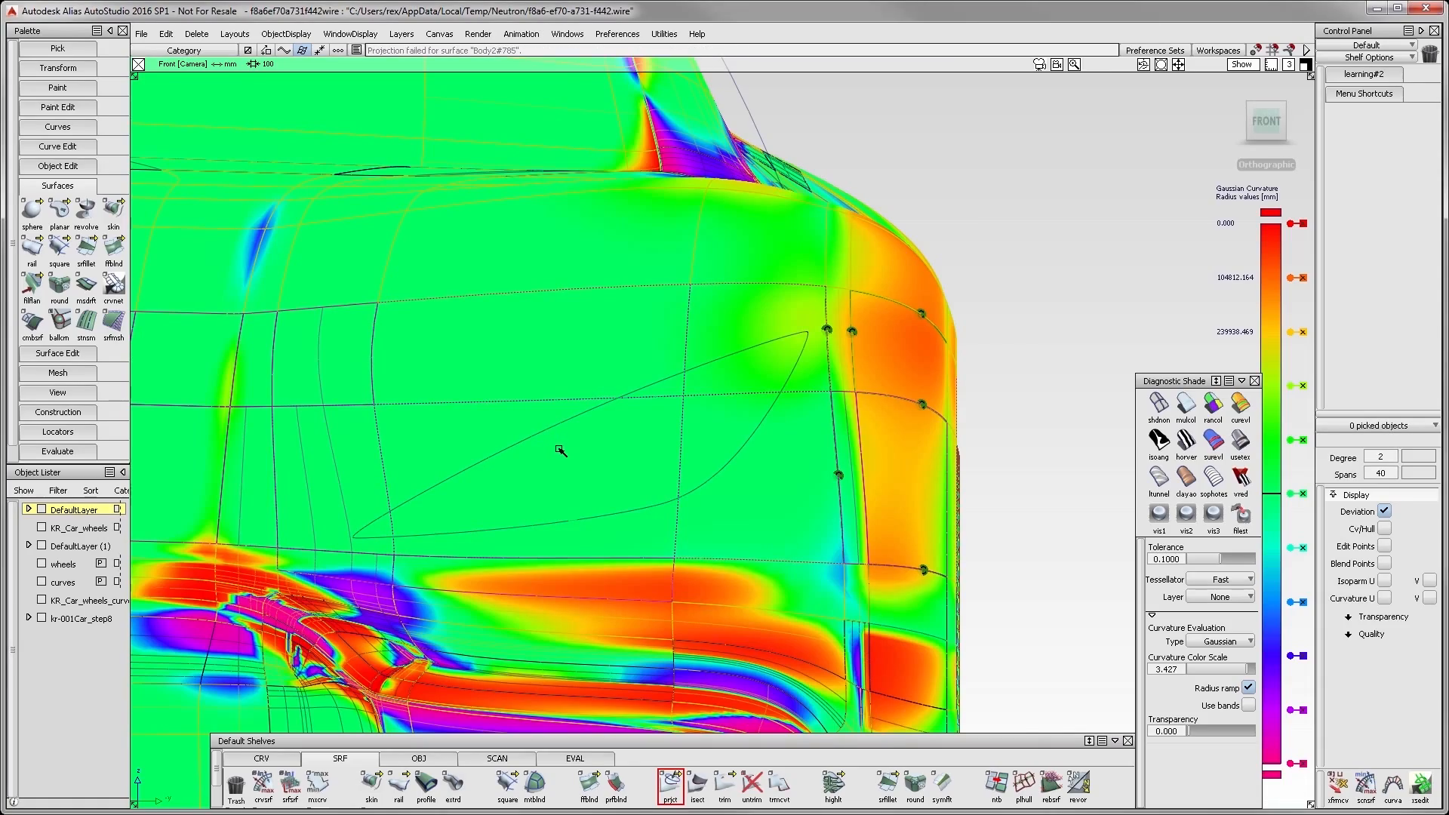
left_click_drag(717, 410, 576, 423, "alt+shift")
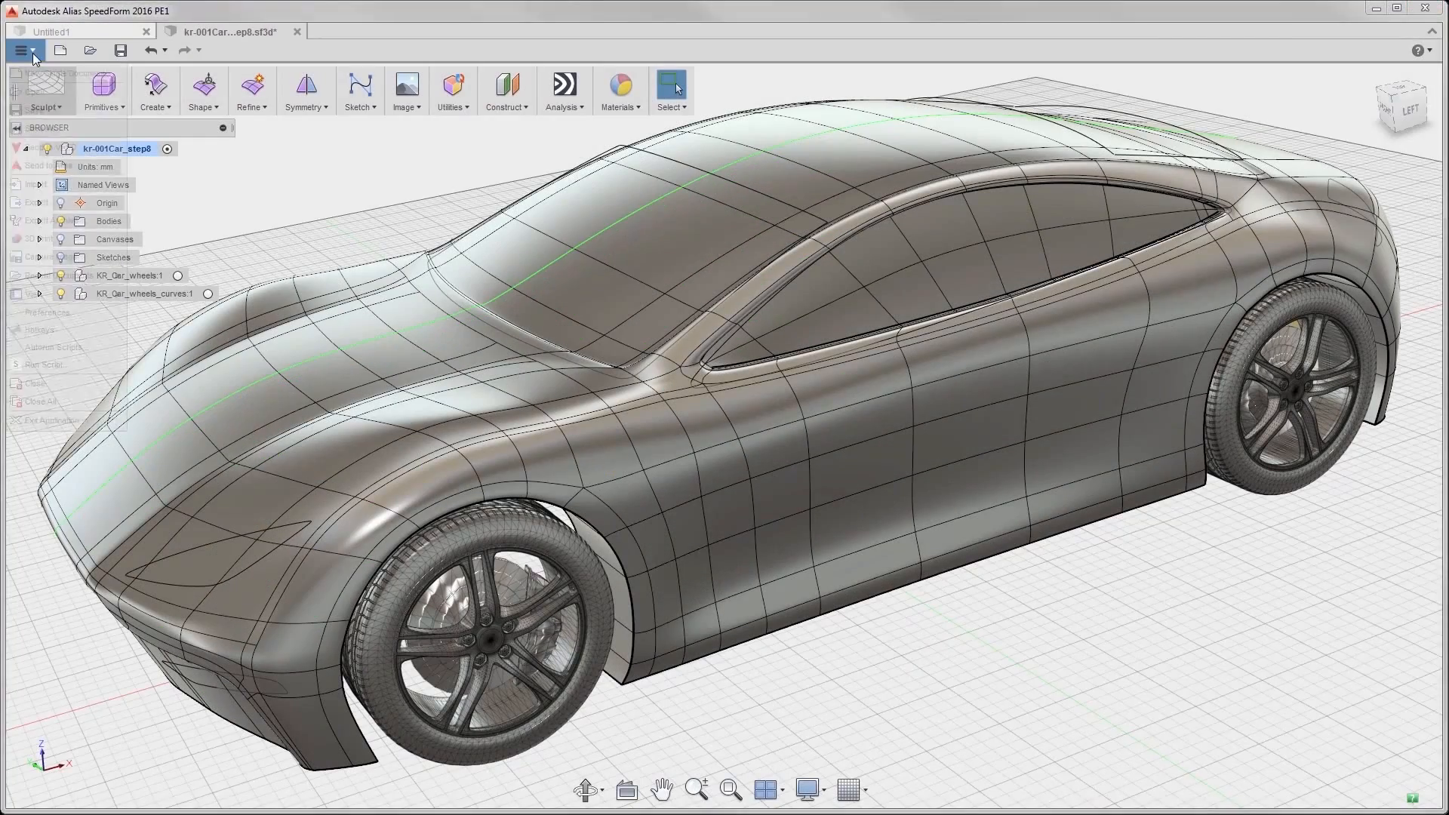
- Switch to Alias SpeedForm and send the car model to VRED
left_click(28, 52)
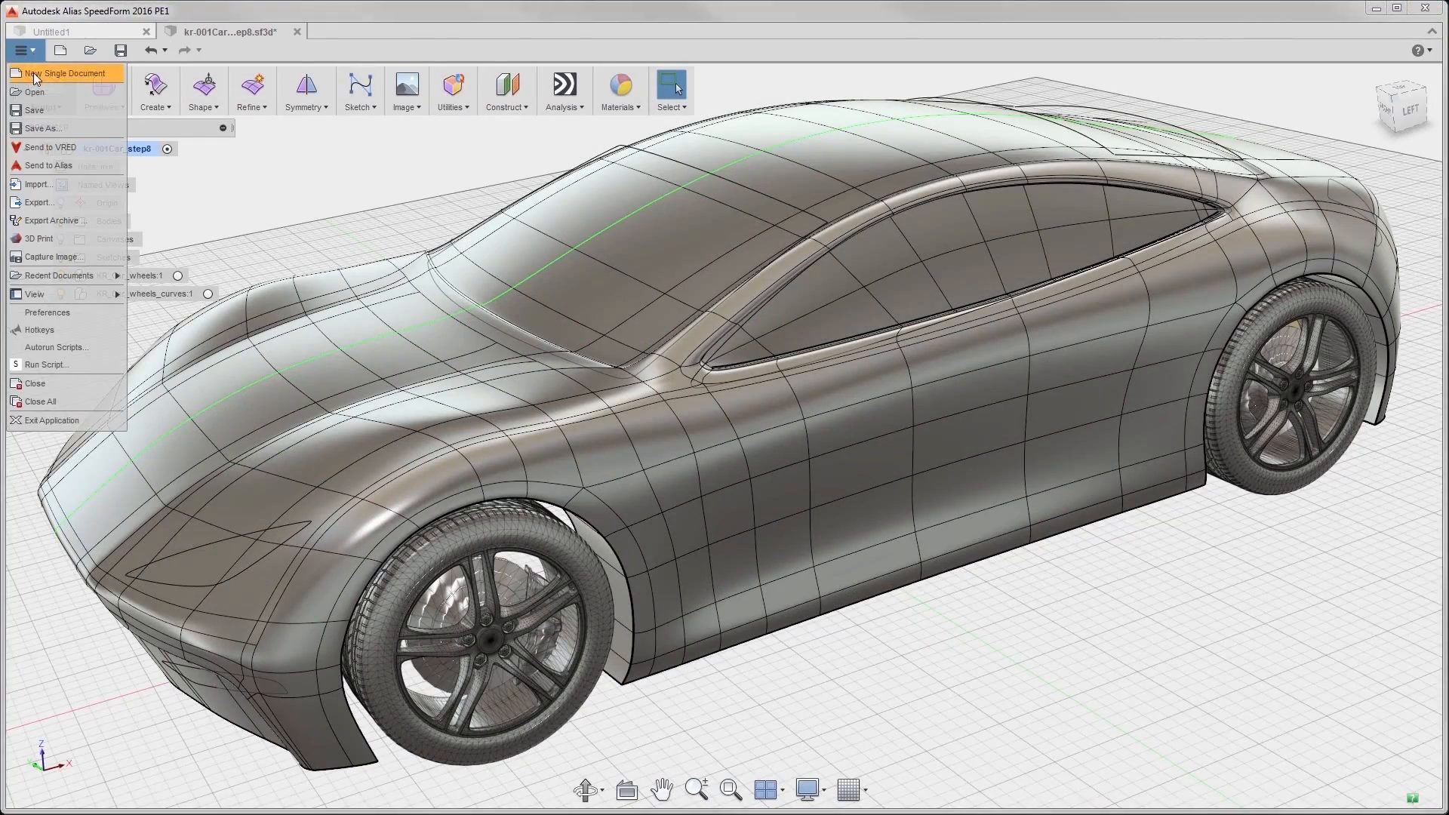
left_click(41, 149)
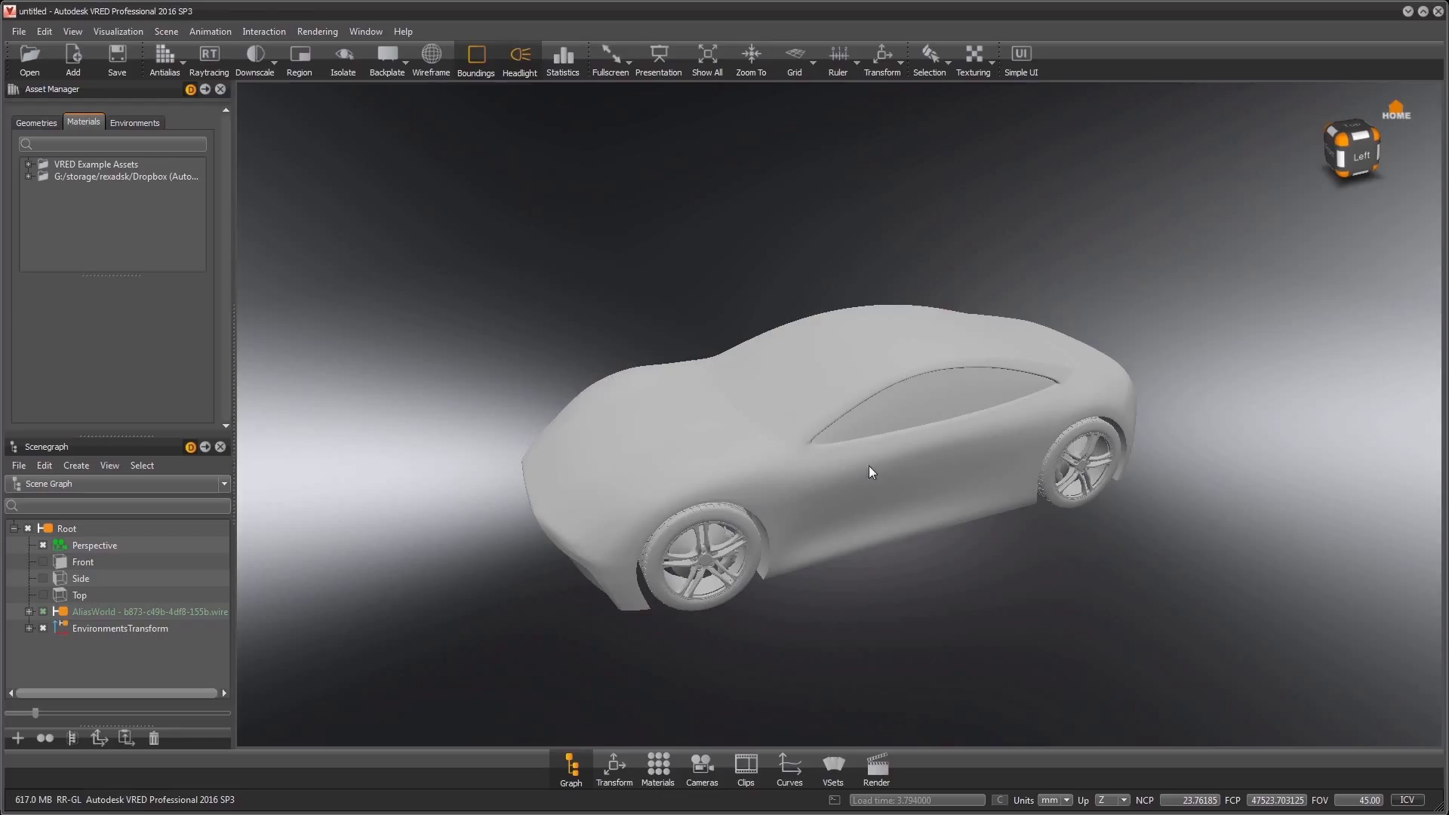
- Set the selection mode to Component and highlight selections with wireframe instead of bounding boxes
left_click(871, 464)
right_click(882, 463)
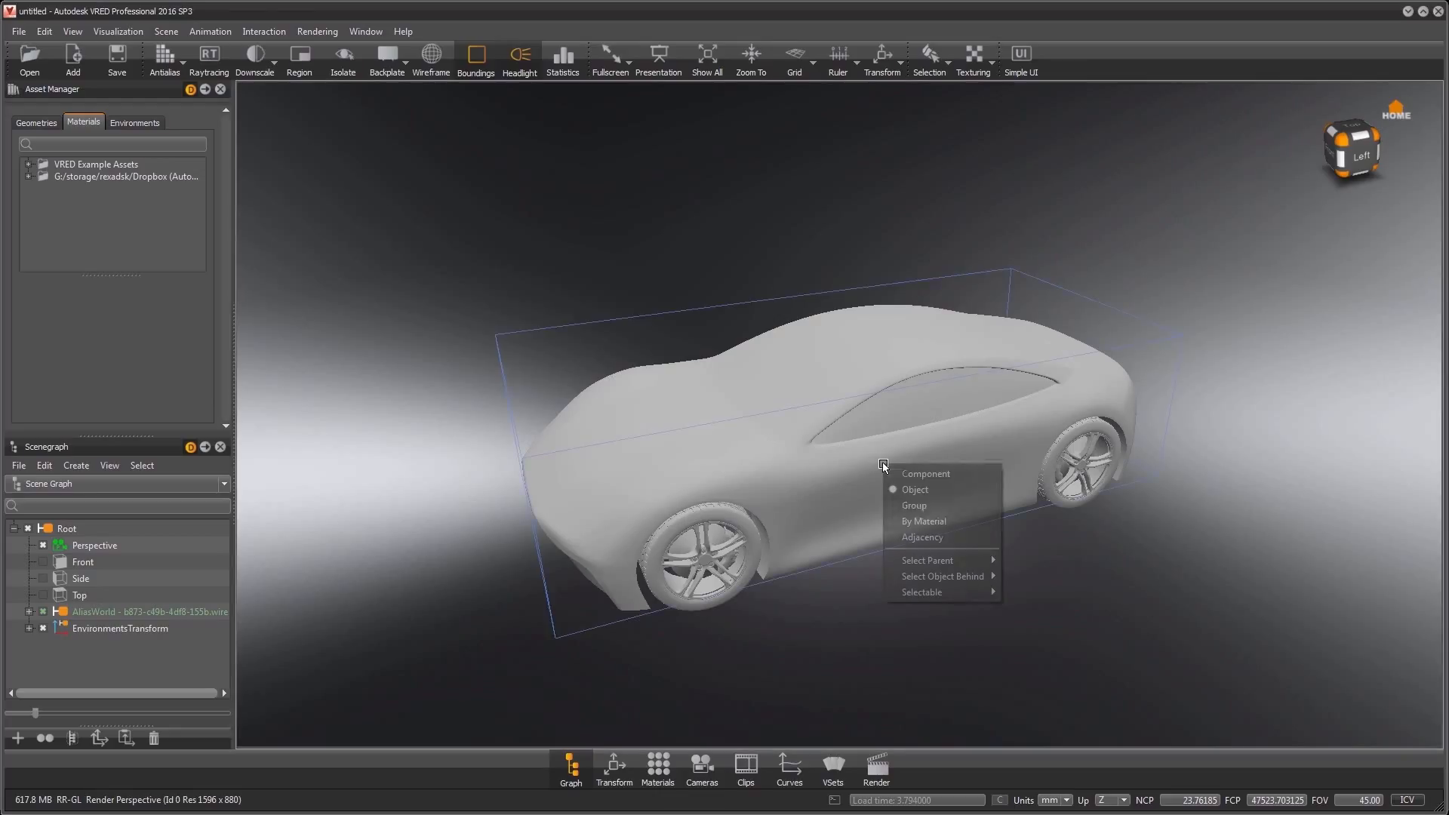
left_click(925, 473)
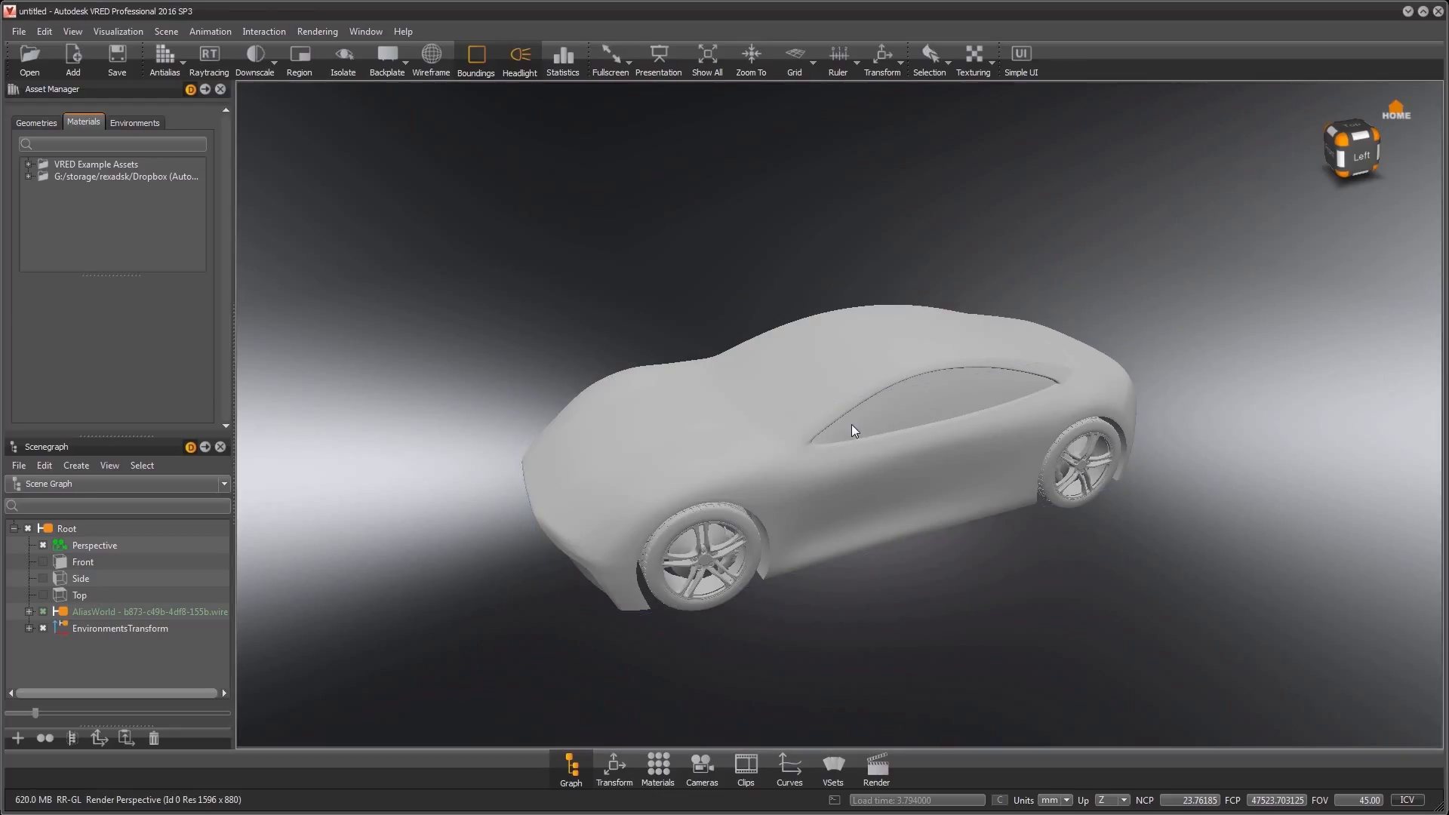
left_click(851, 425)
left_click(478, 61)
left_click(431, 59)
- Select the adjoining faces of the car's side window, starting at its front corner
left_click(873, 413)
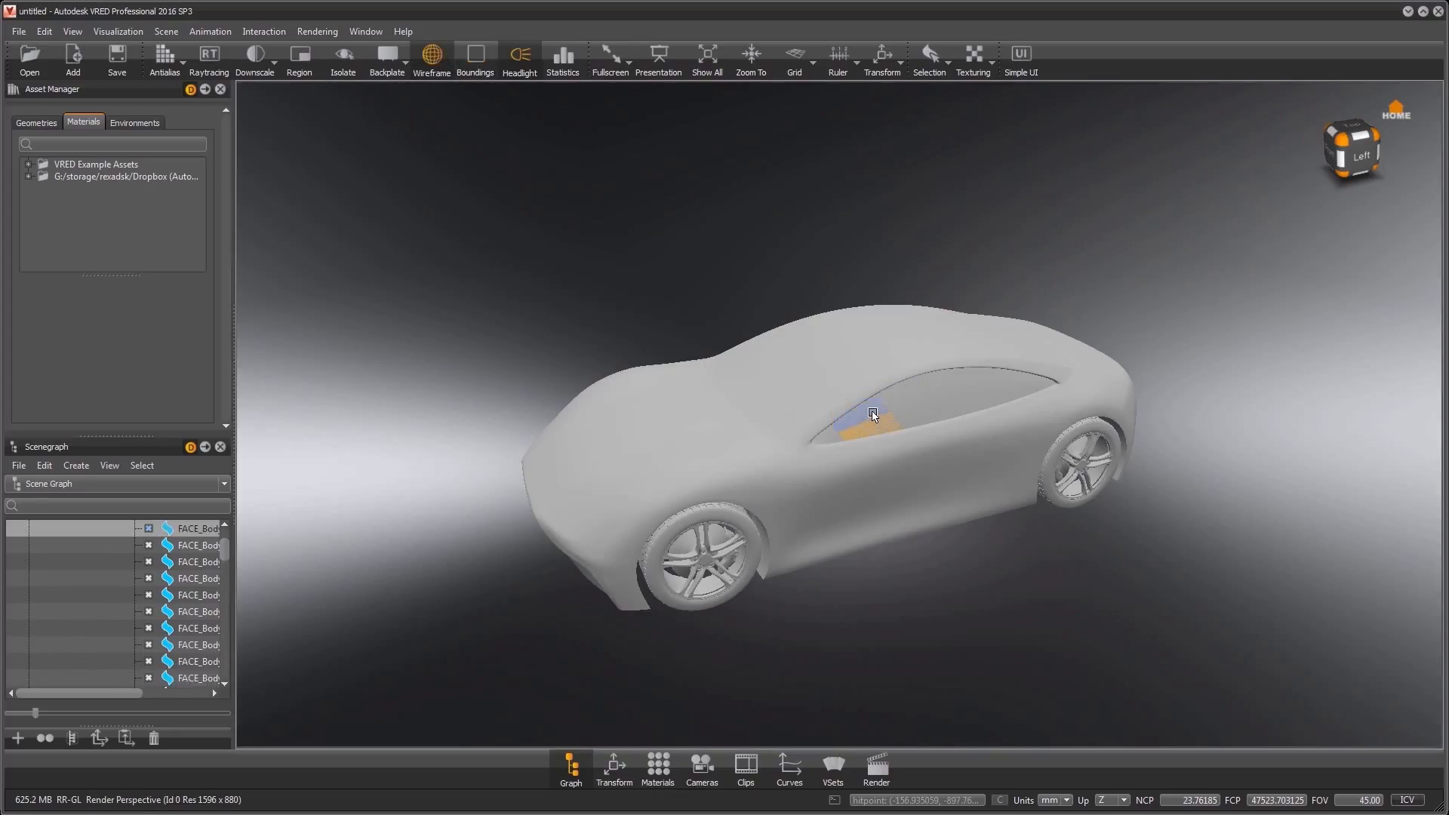
left_click(891, 405)
left_click(929, 411)
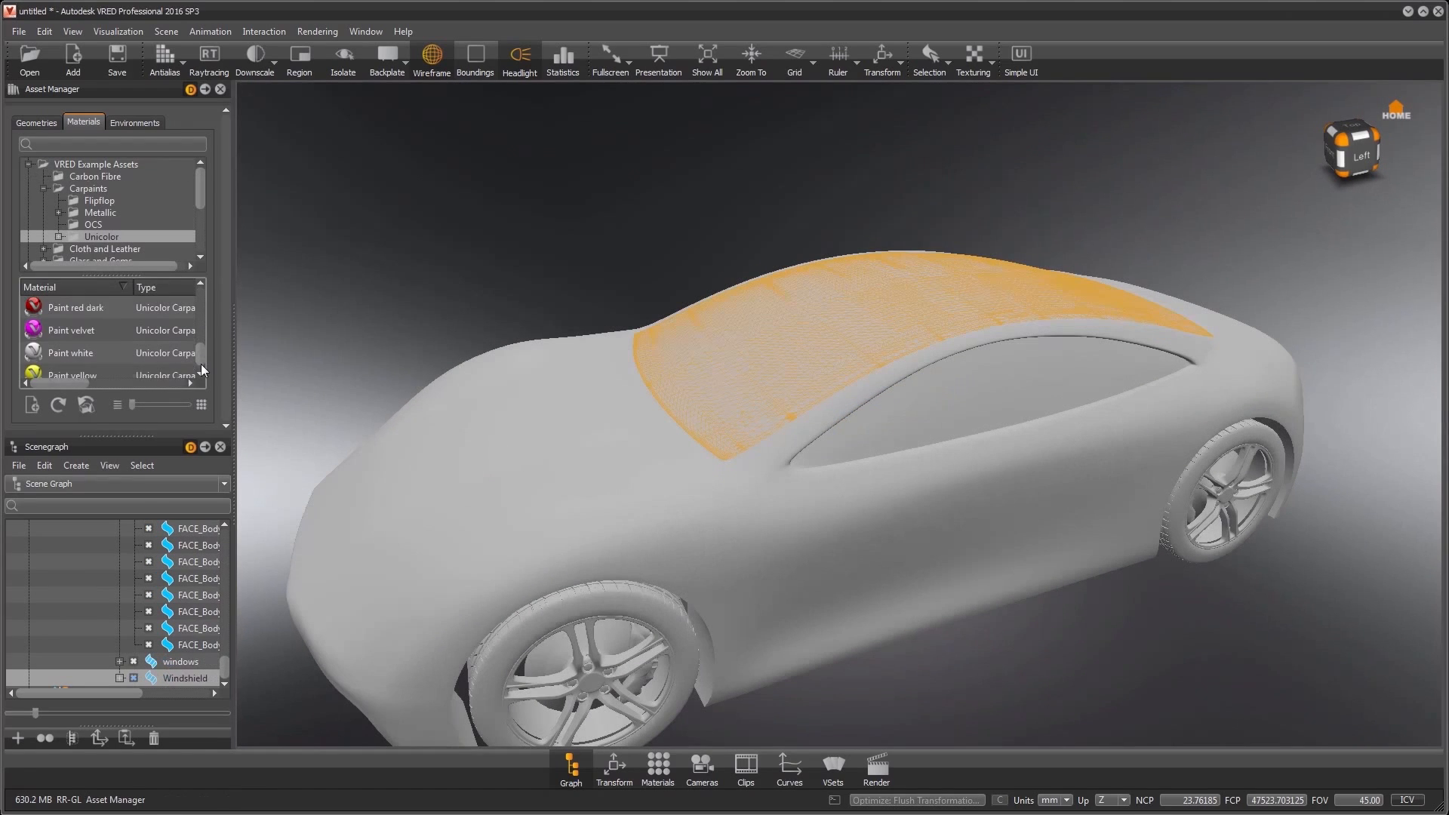
- Apply the Paint red dark material from the Unicolor carpaints to the car body
scroll(204, 356, "down", 2)
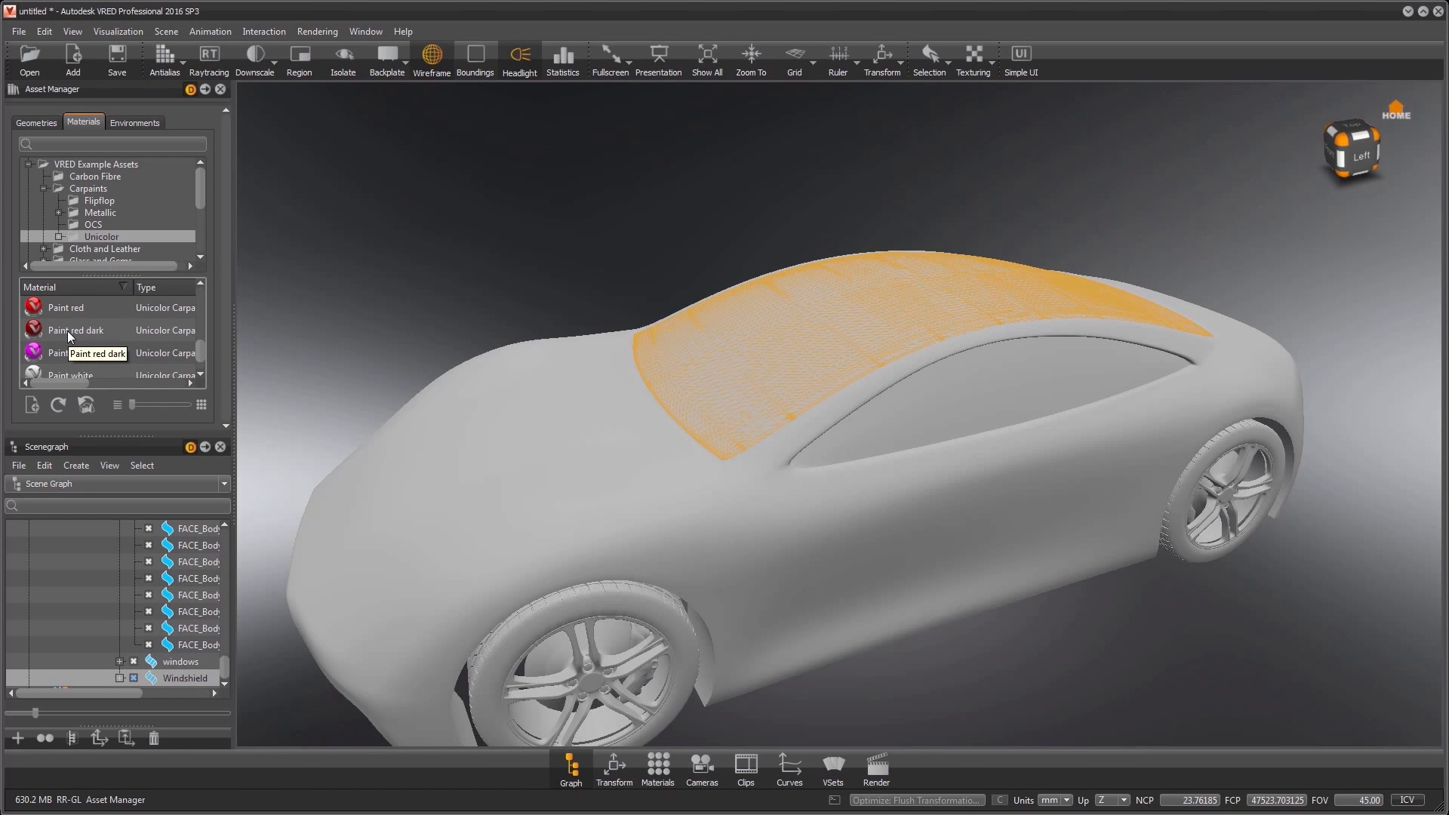
left_click_drag(66, 331, 481, 515)
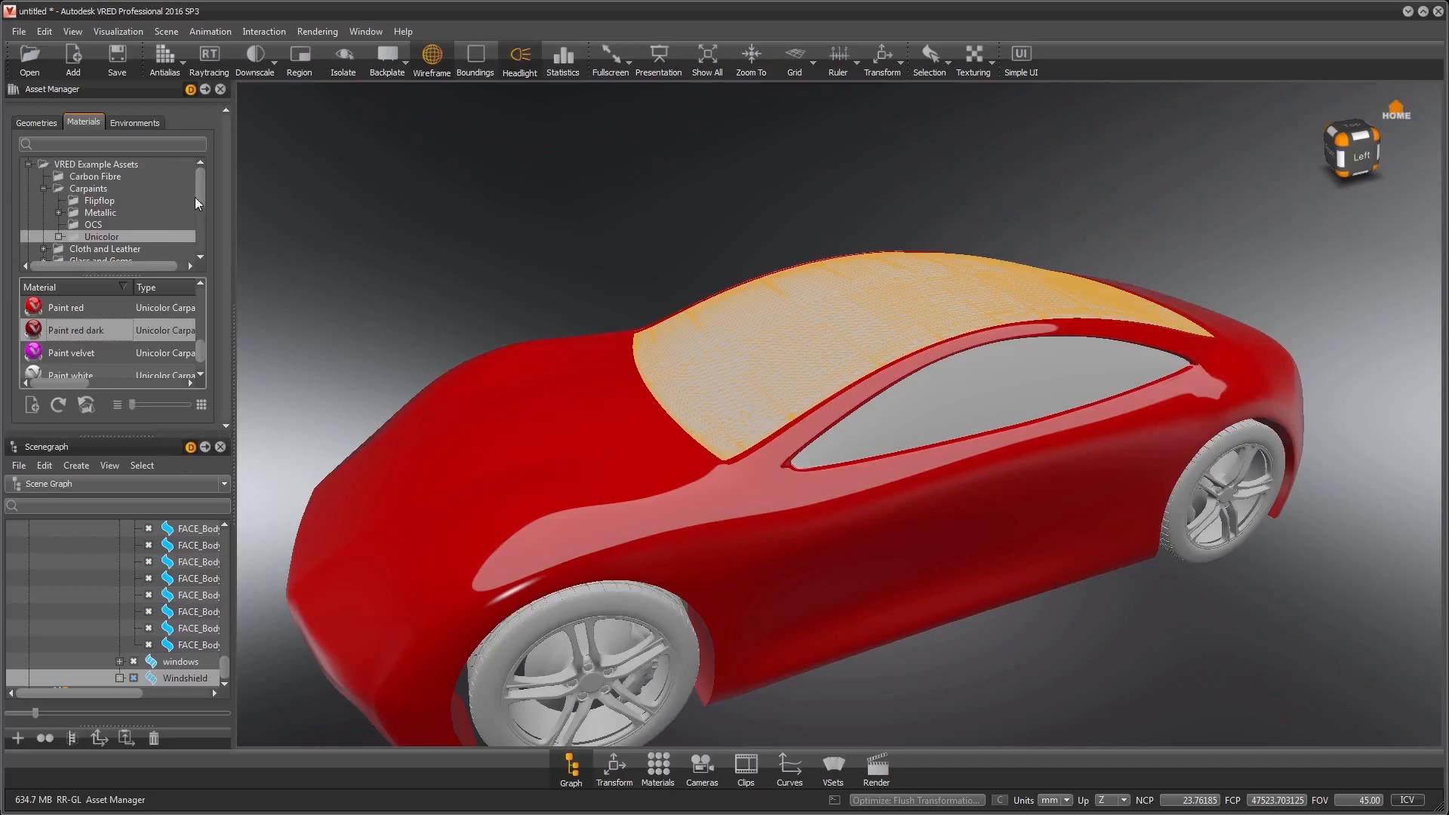
- Apply the Glass 40% transparent 3mm material from the Clear glass assets to the windshield
left_click_drag(197, 193, 196, 215)
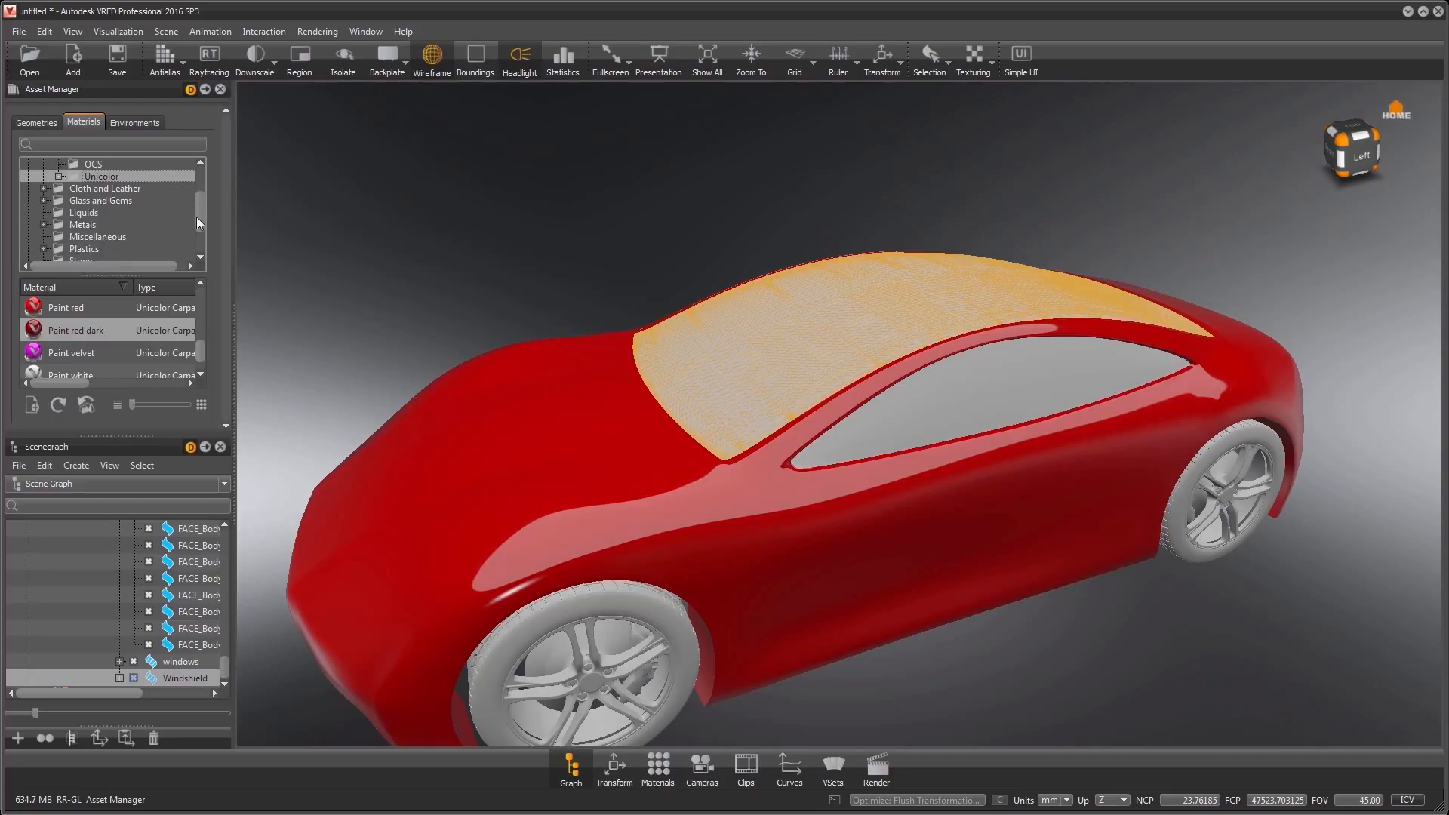
double_click(113, 202)
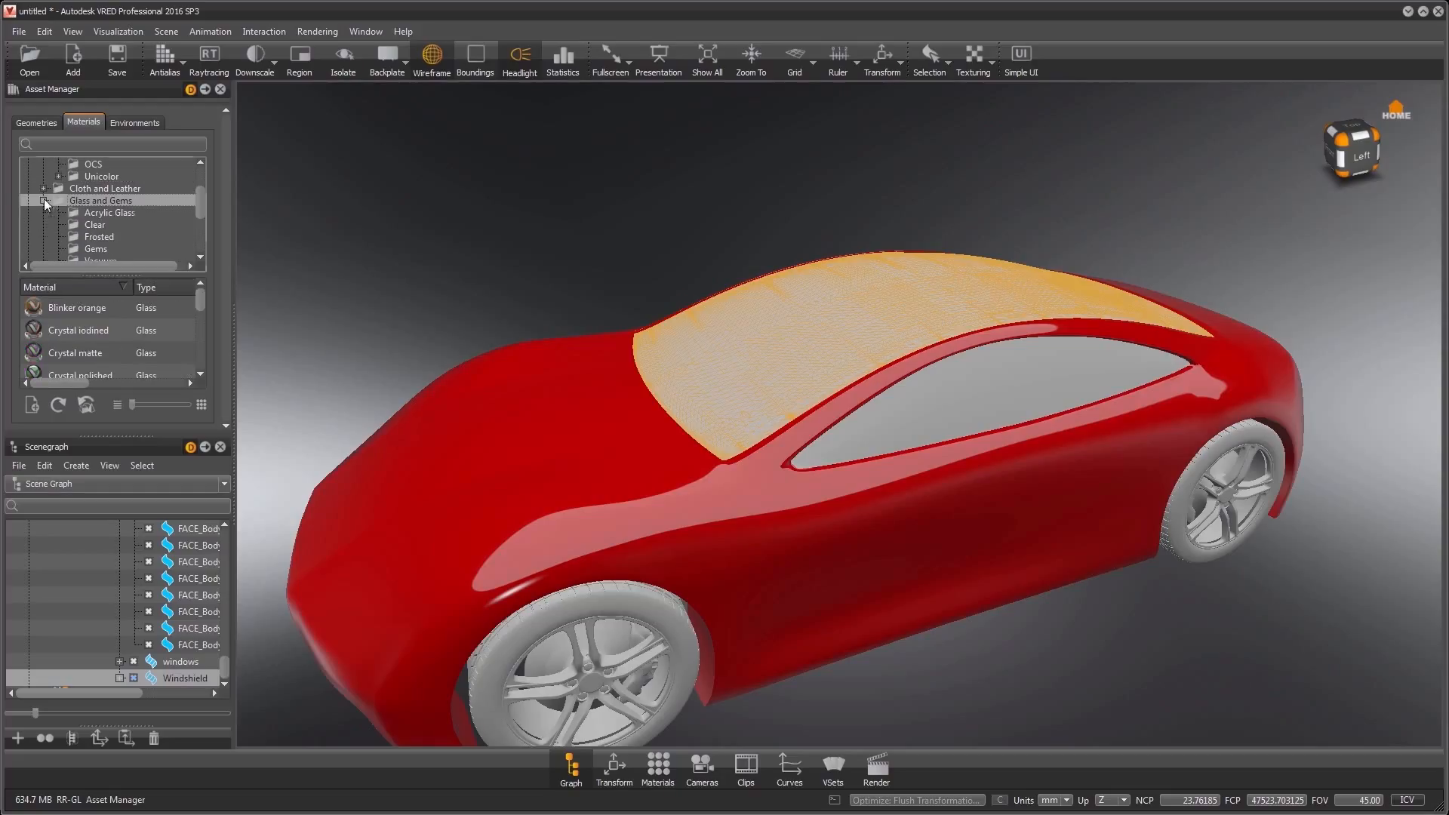
left_click(95, 224)
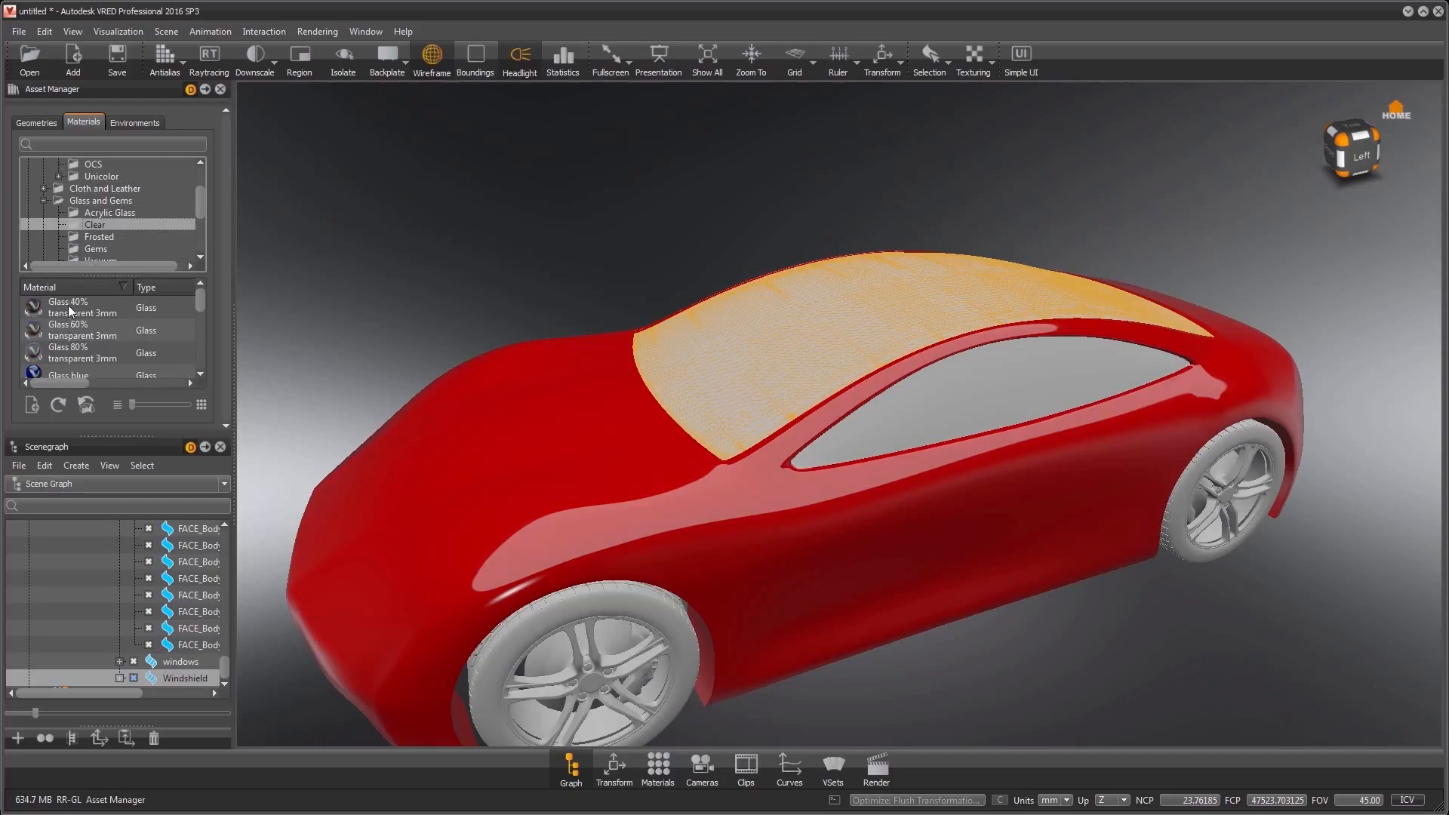
left_click_drag(69, 307, 696, 387)
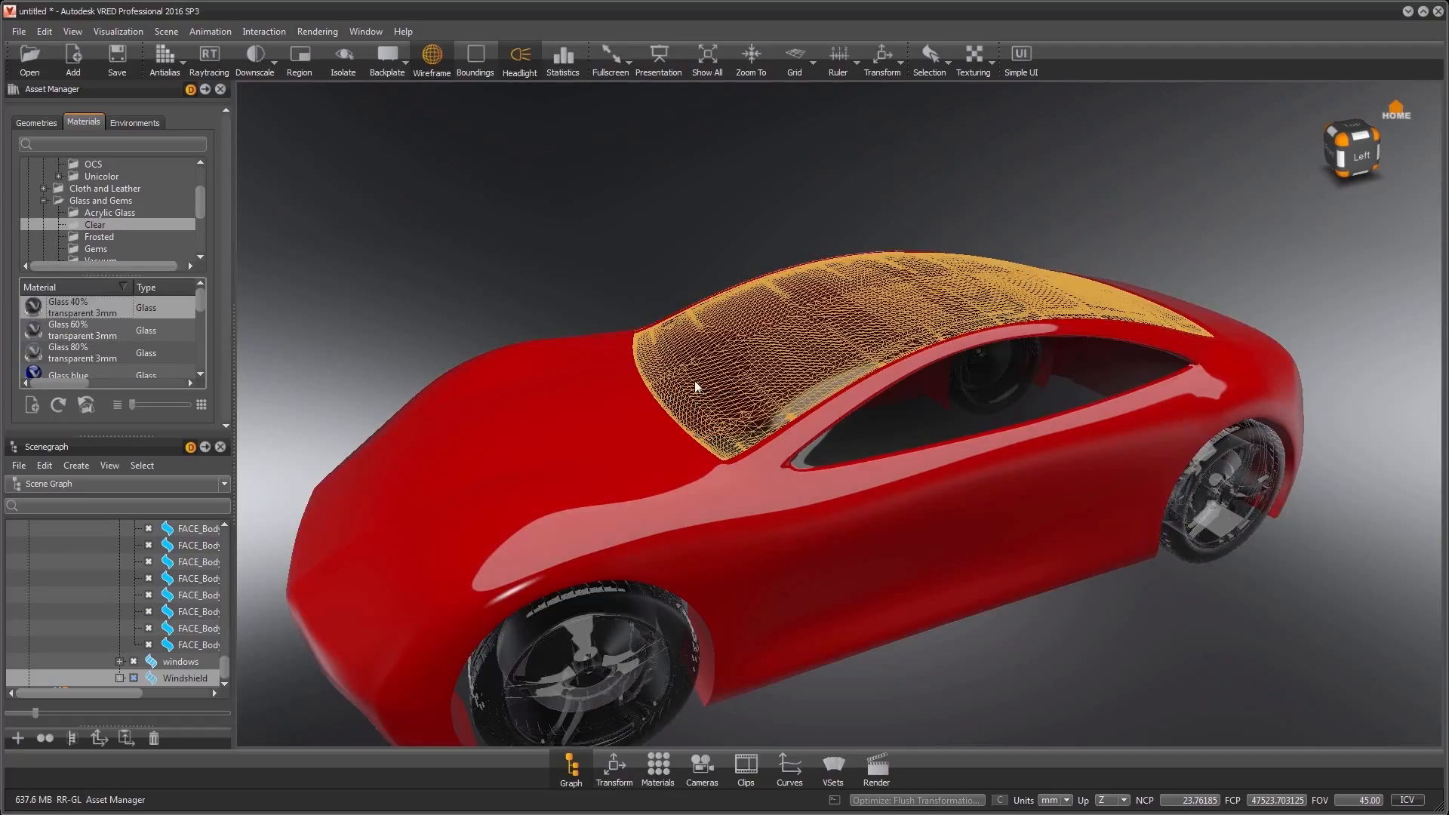
- Clear the windshield selection and turn on raytracing for the car
left_click(1093, 204)
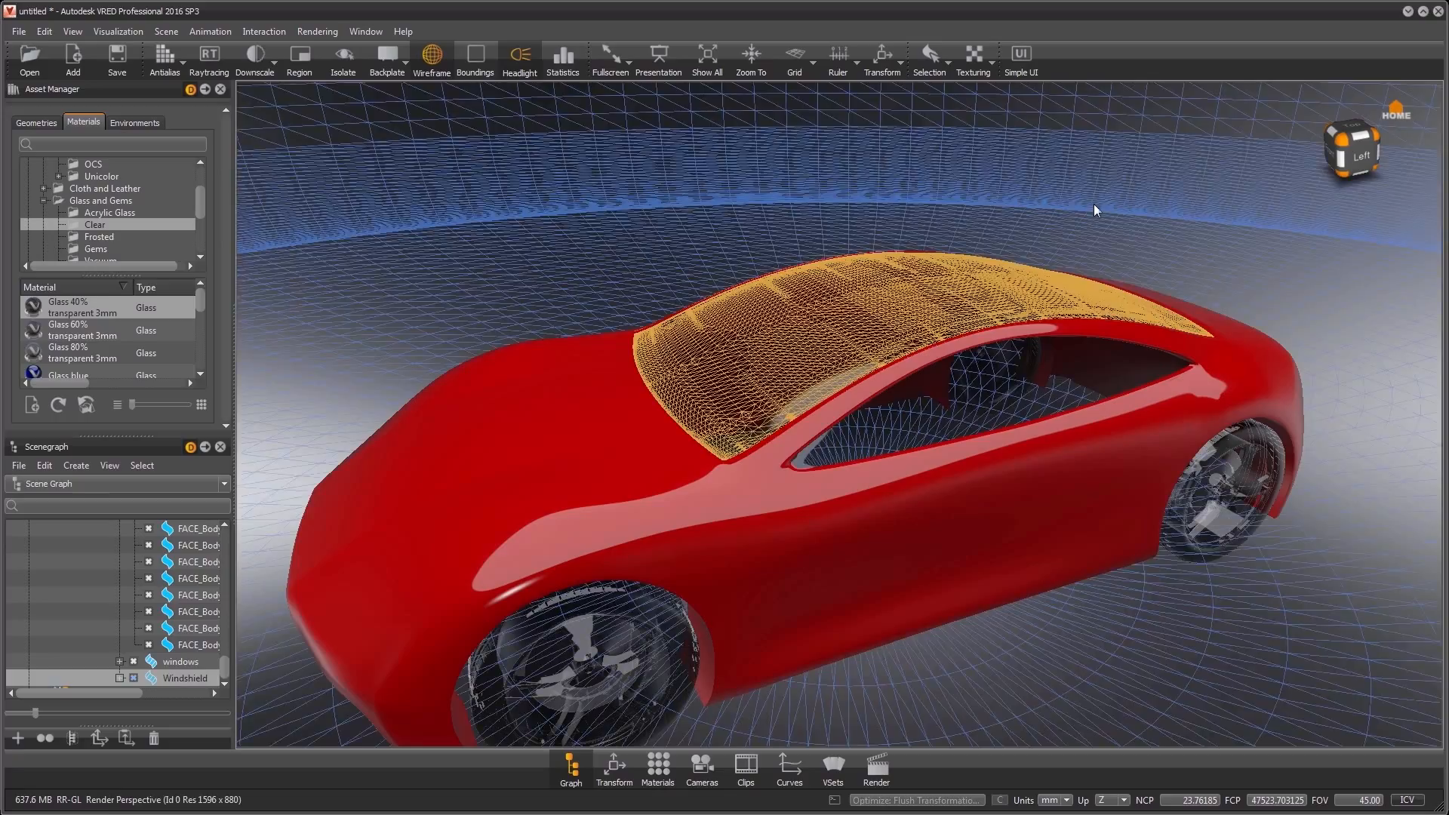
left_click(209, 56)
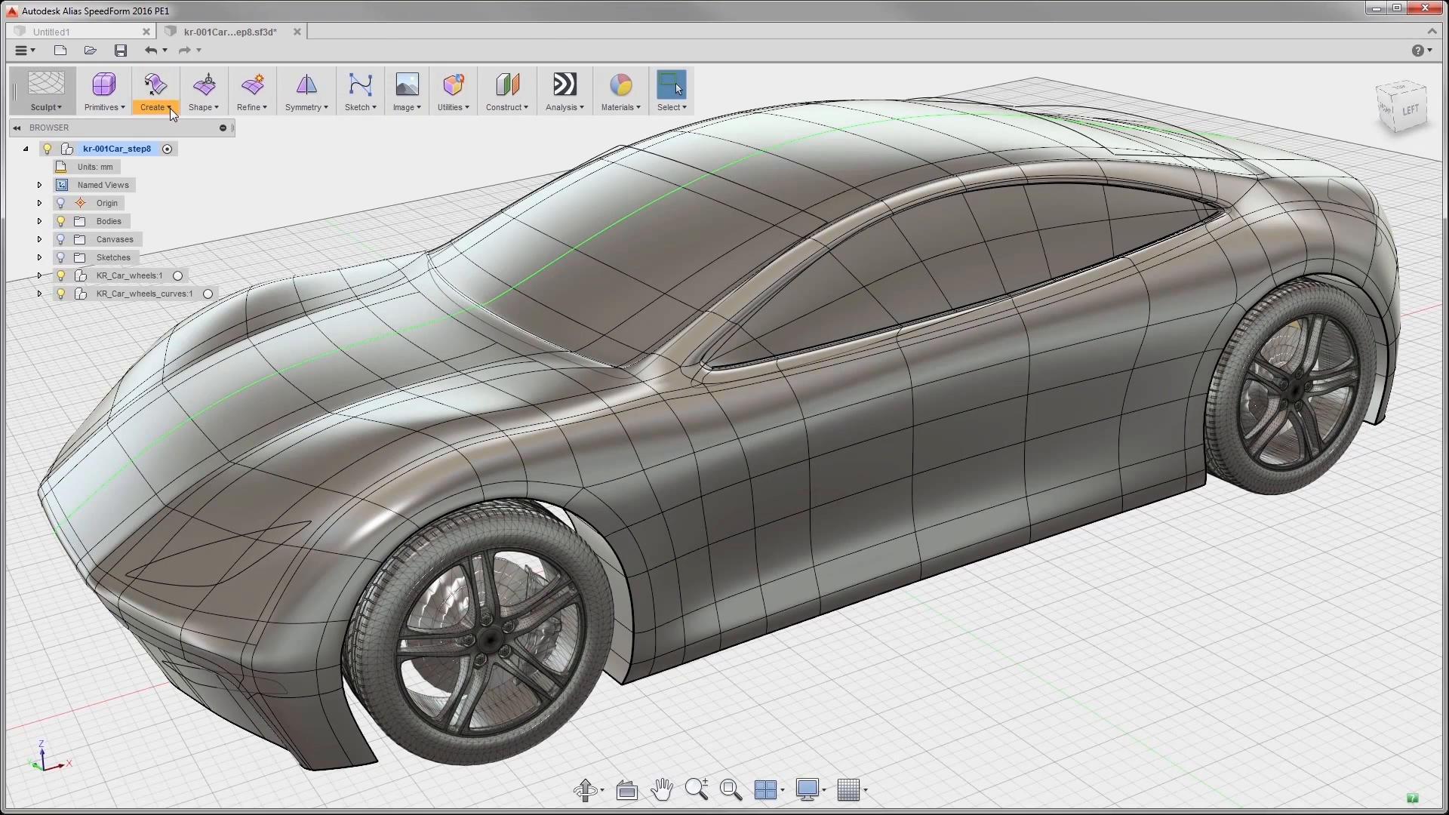
- Thicken the car's T-Spline body by -2 mm with the Sharp type and Normal direction
left_click(172, 111)
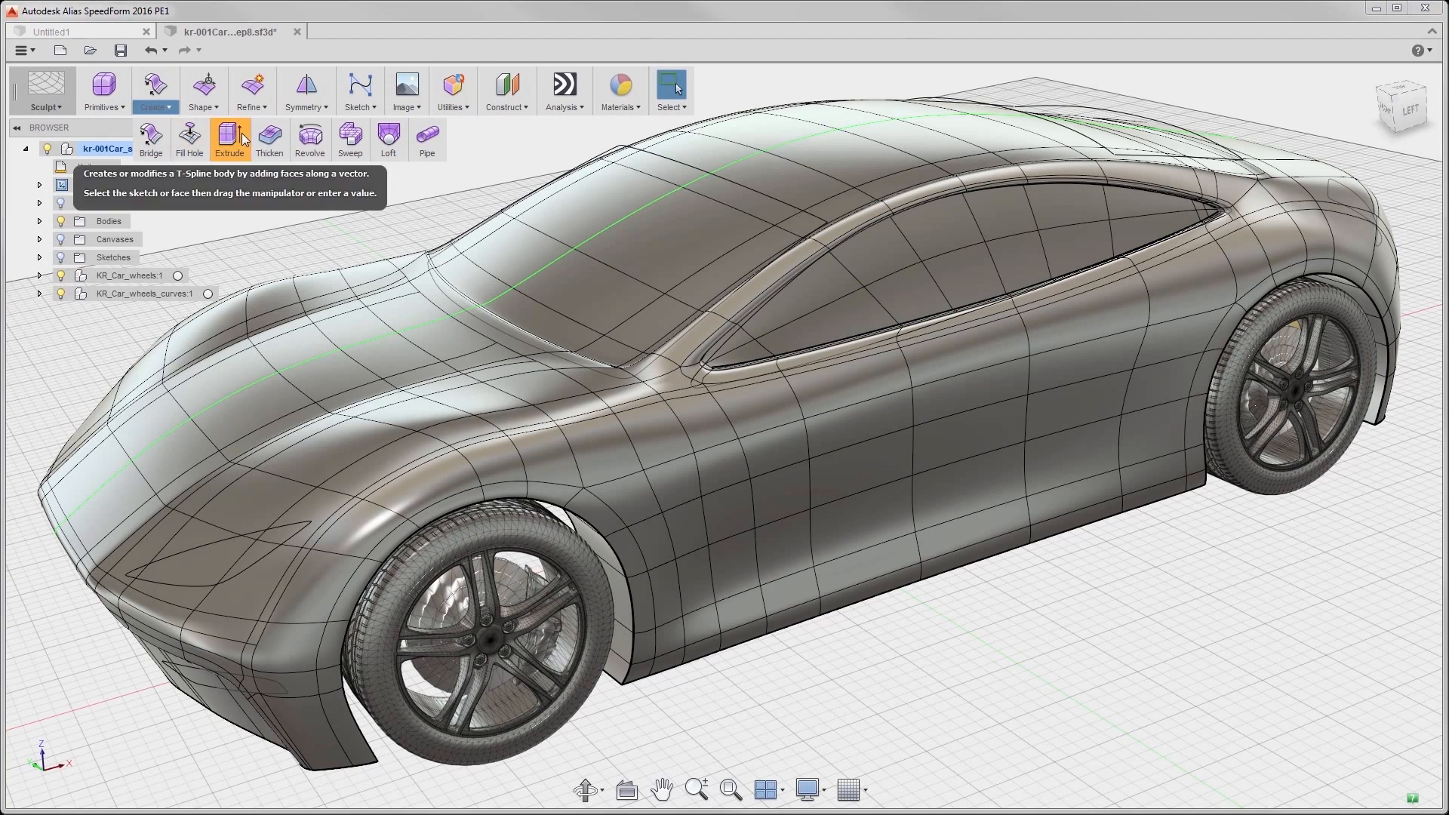
left_click(269, 136)
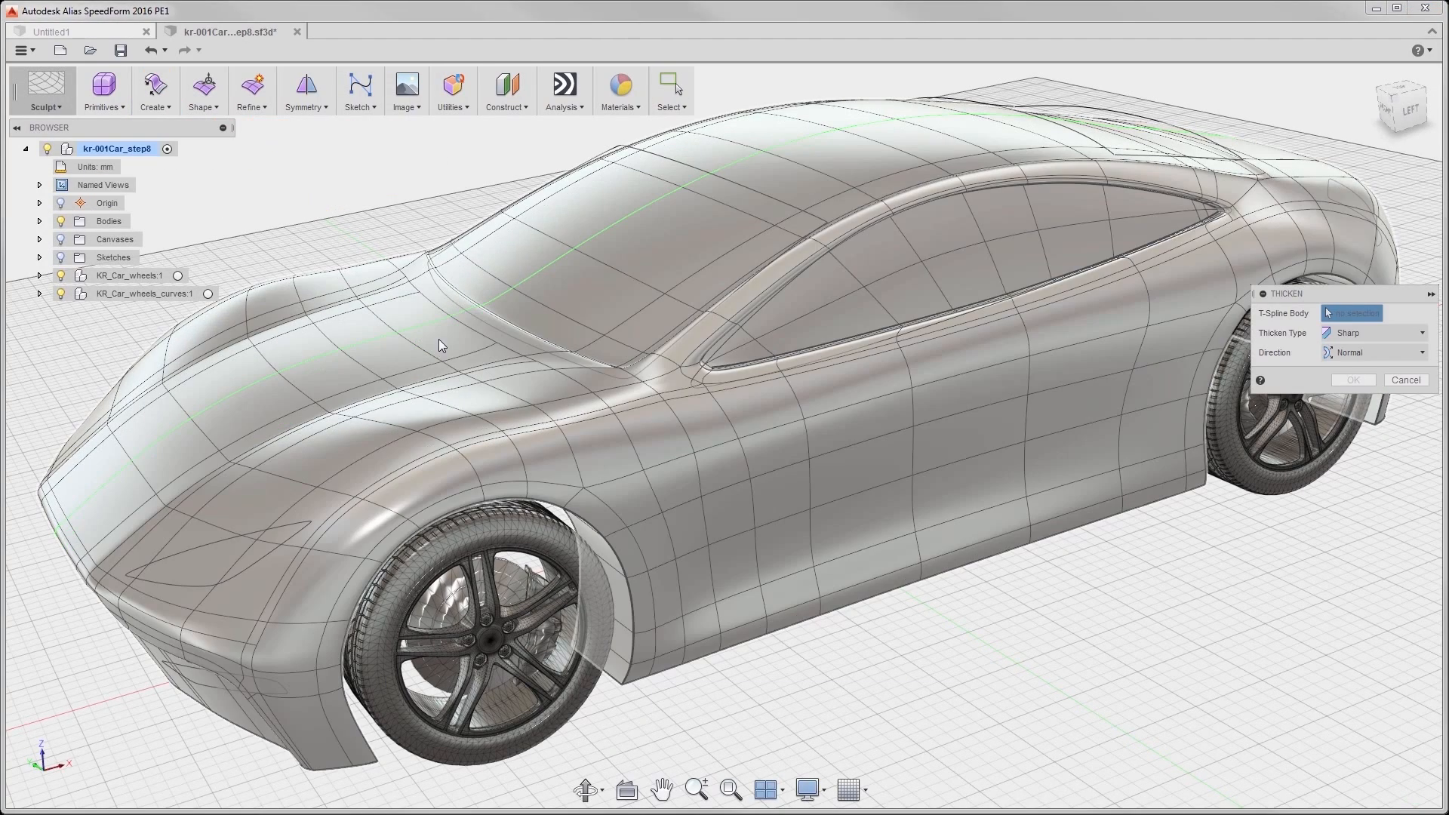
left_click(570, 436)
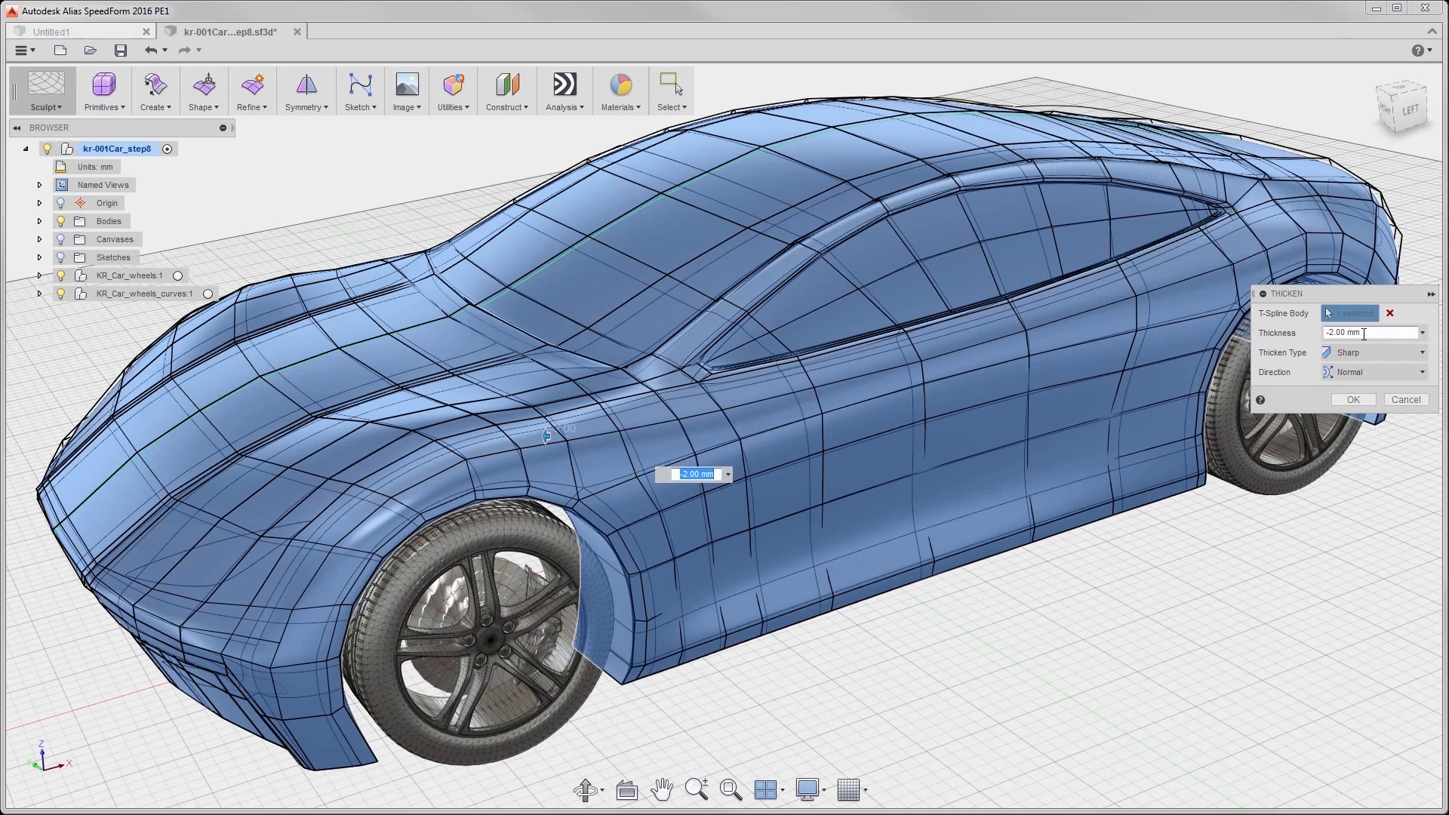
left_click(1351, 400)
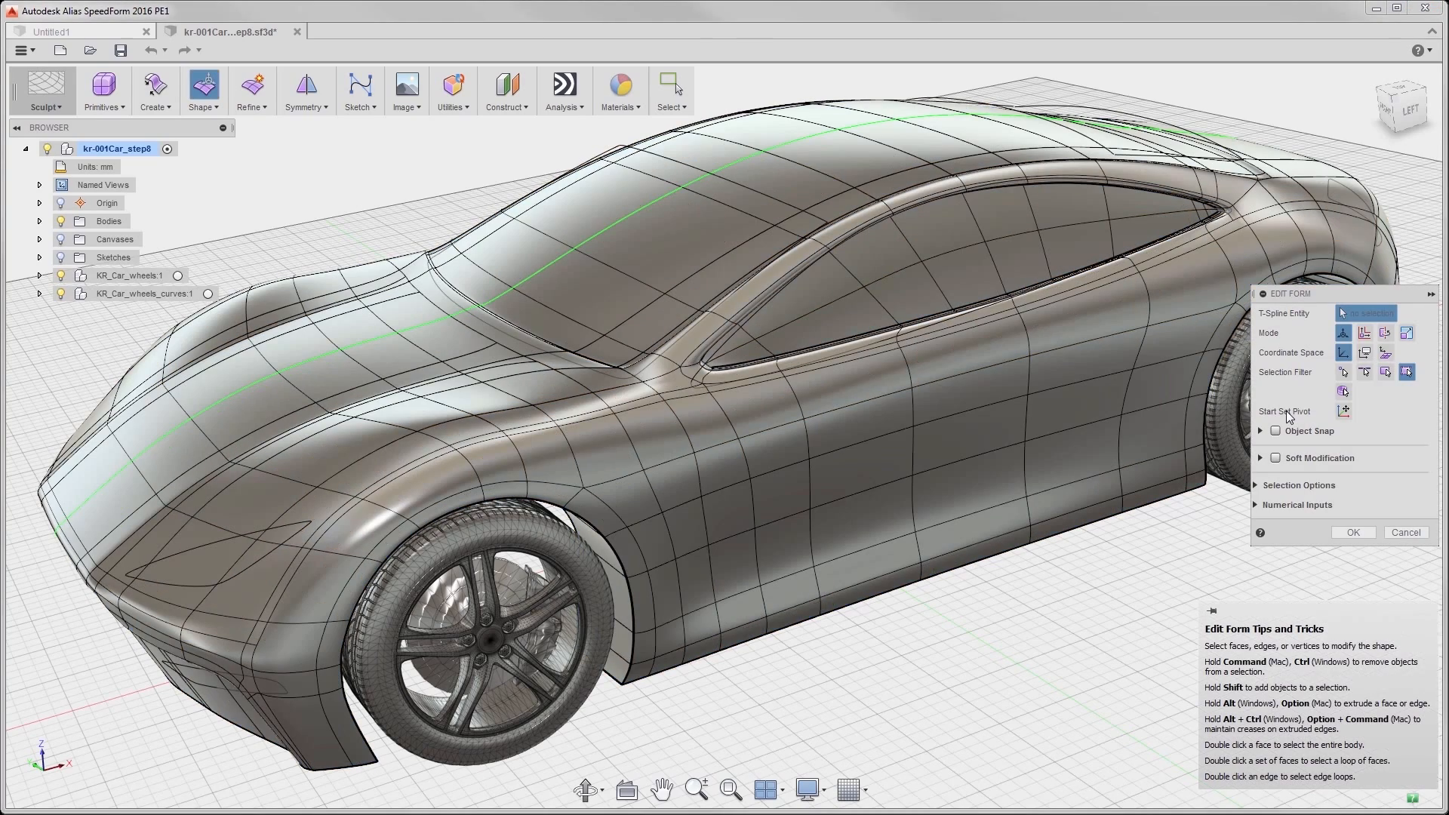
left_click(1362, 531)
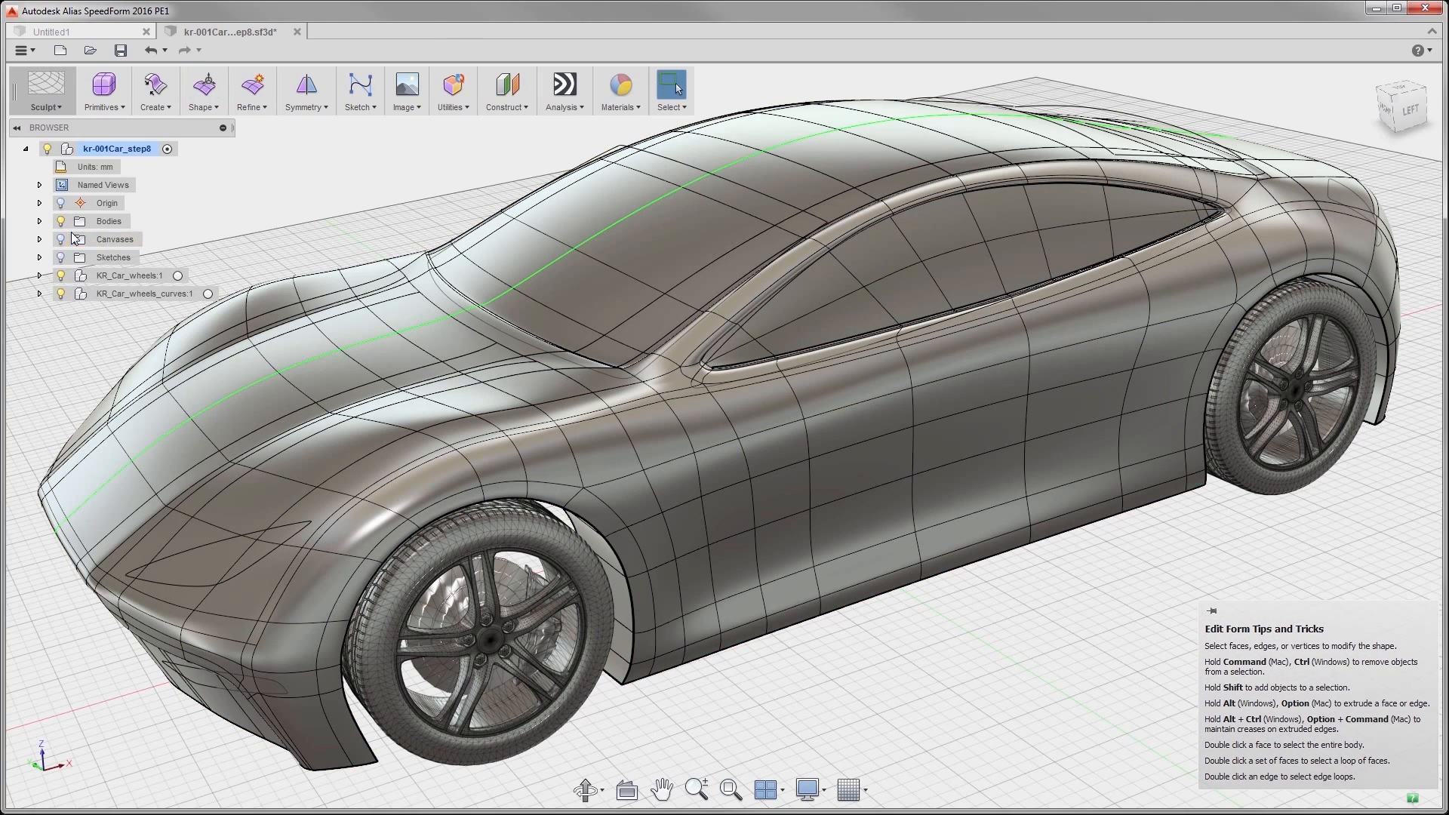
- Hide the wheels component and convert the car's T-Spline body into a new BRep body
left_click(61, 276)
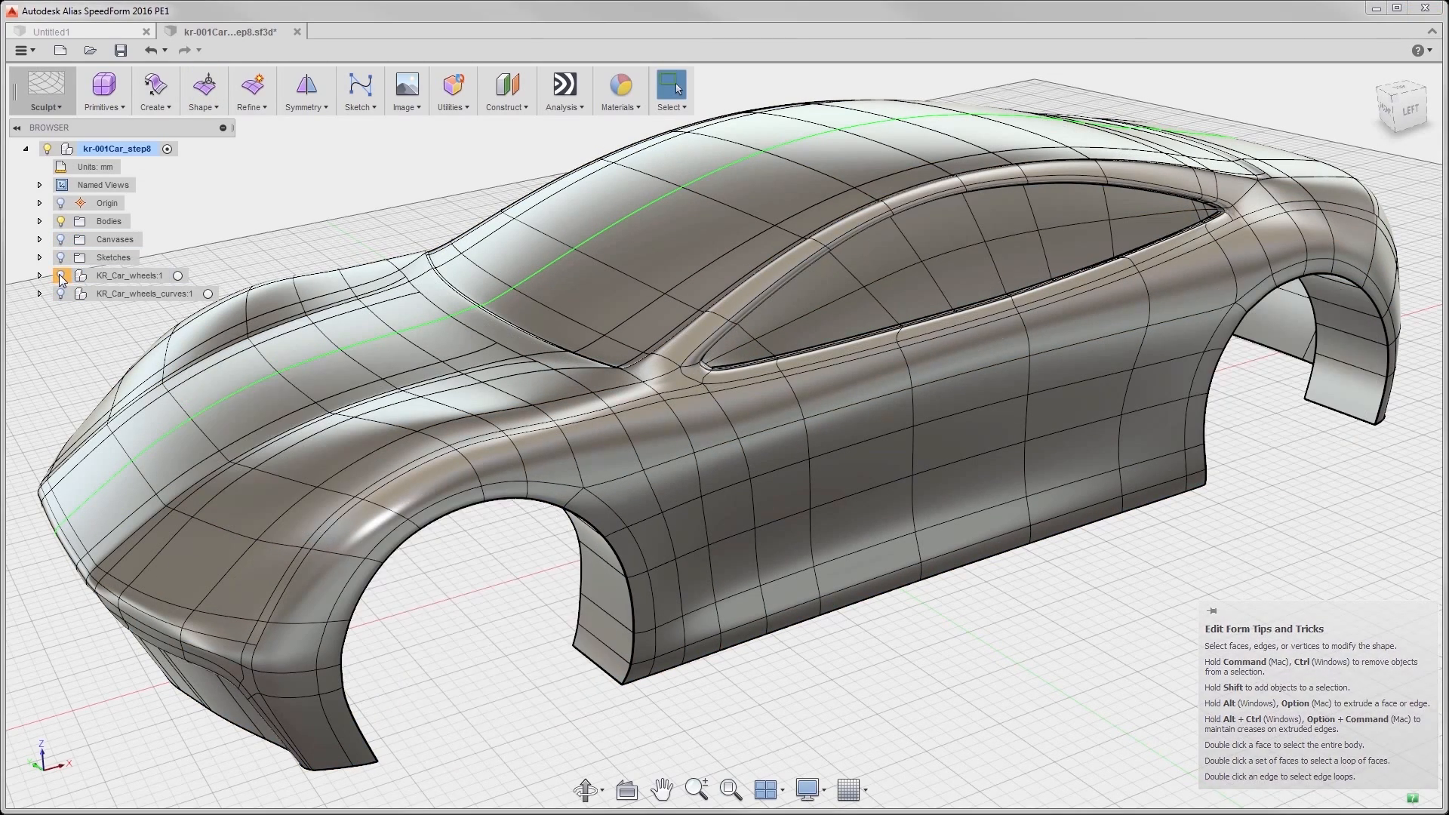
left_click(39, 221)
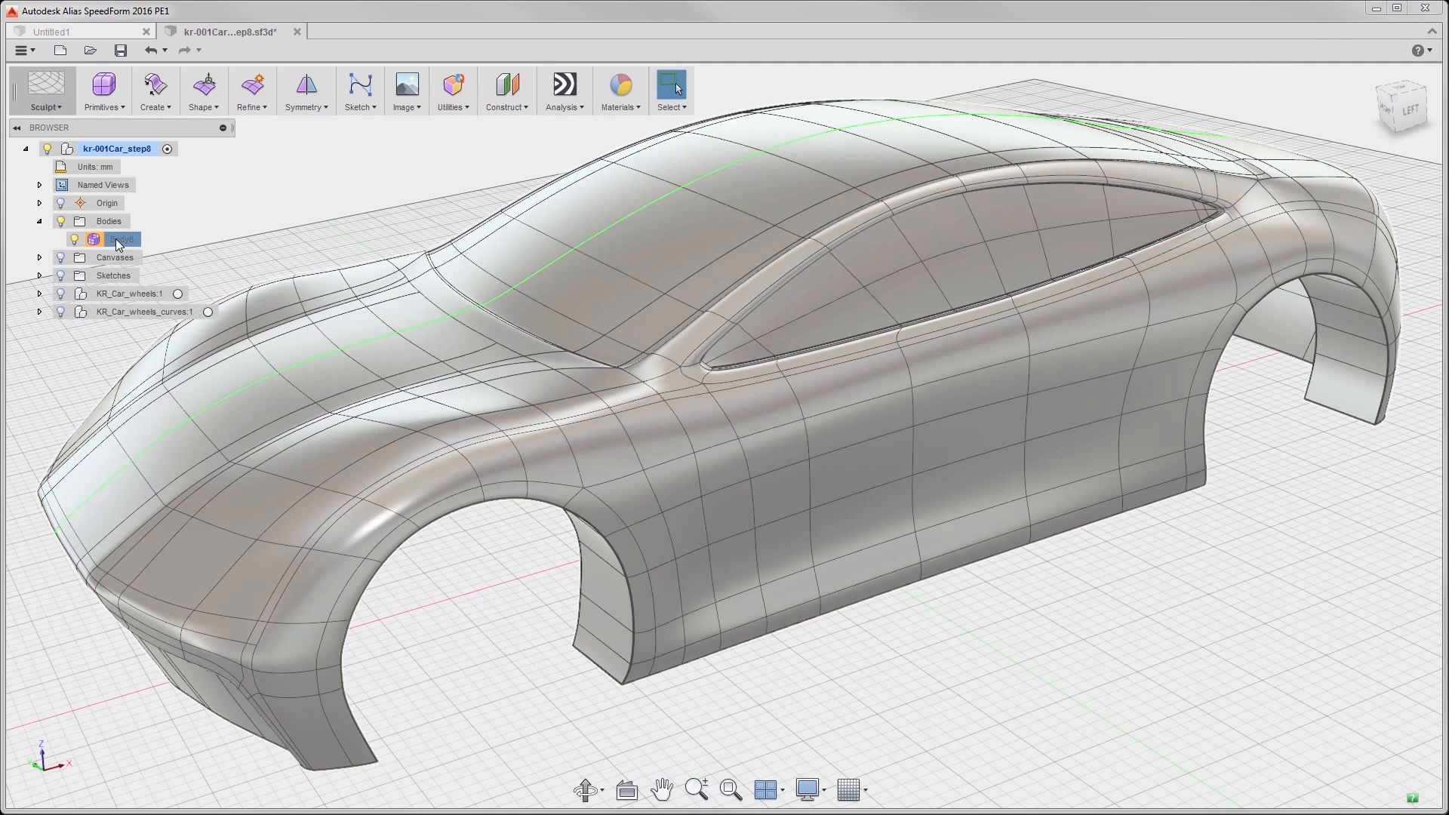
left_click(120, 239)
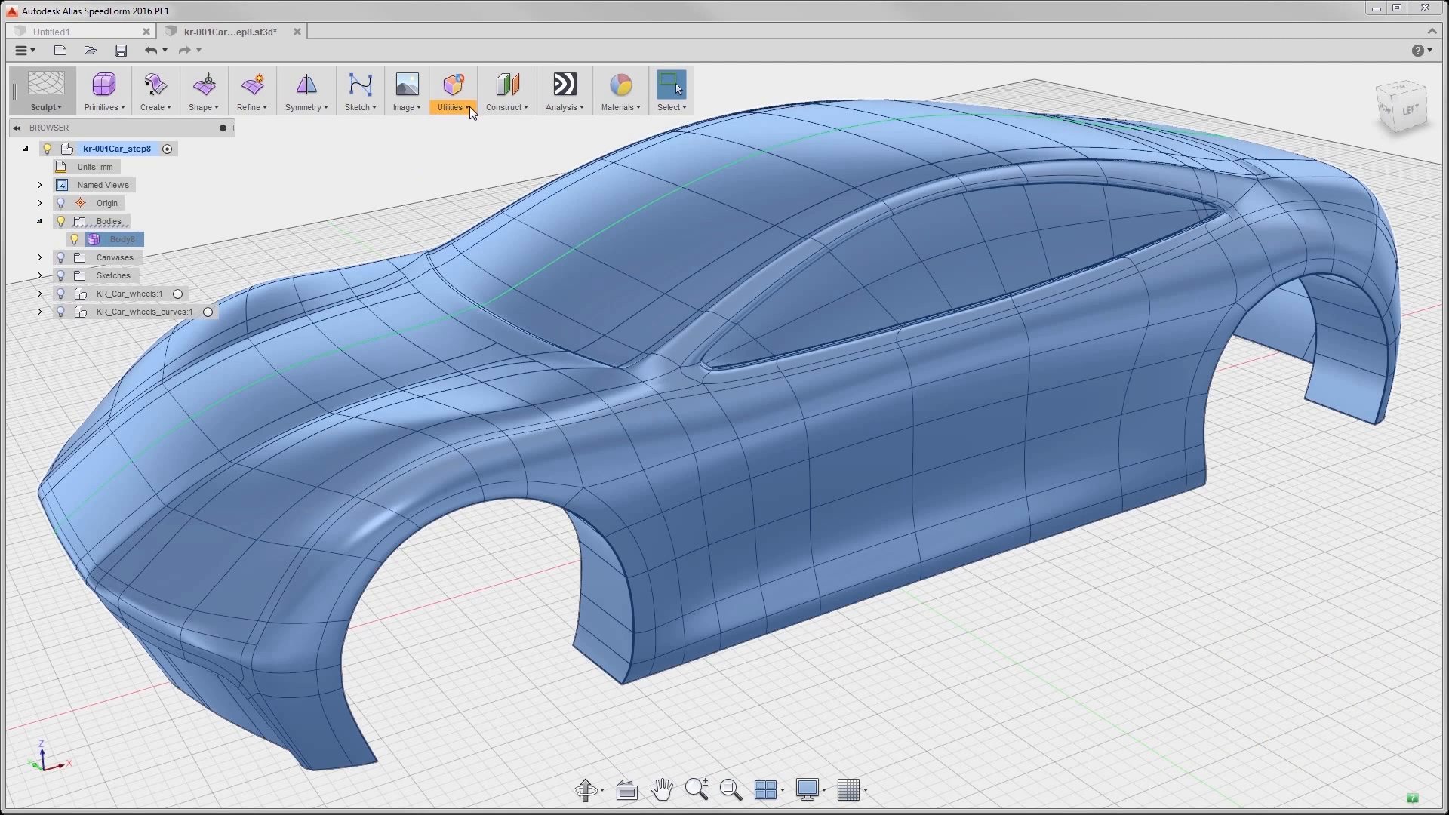
left_click(453, 94)
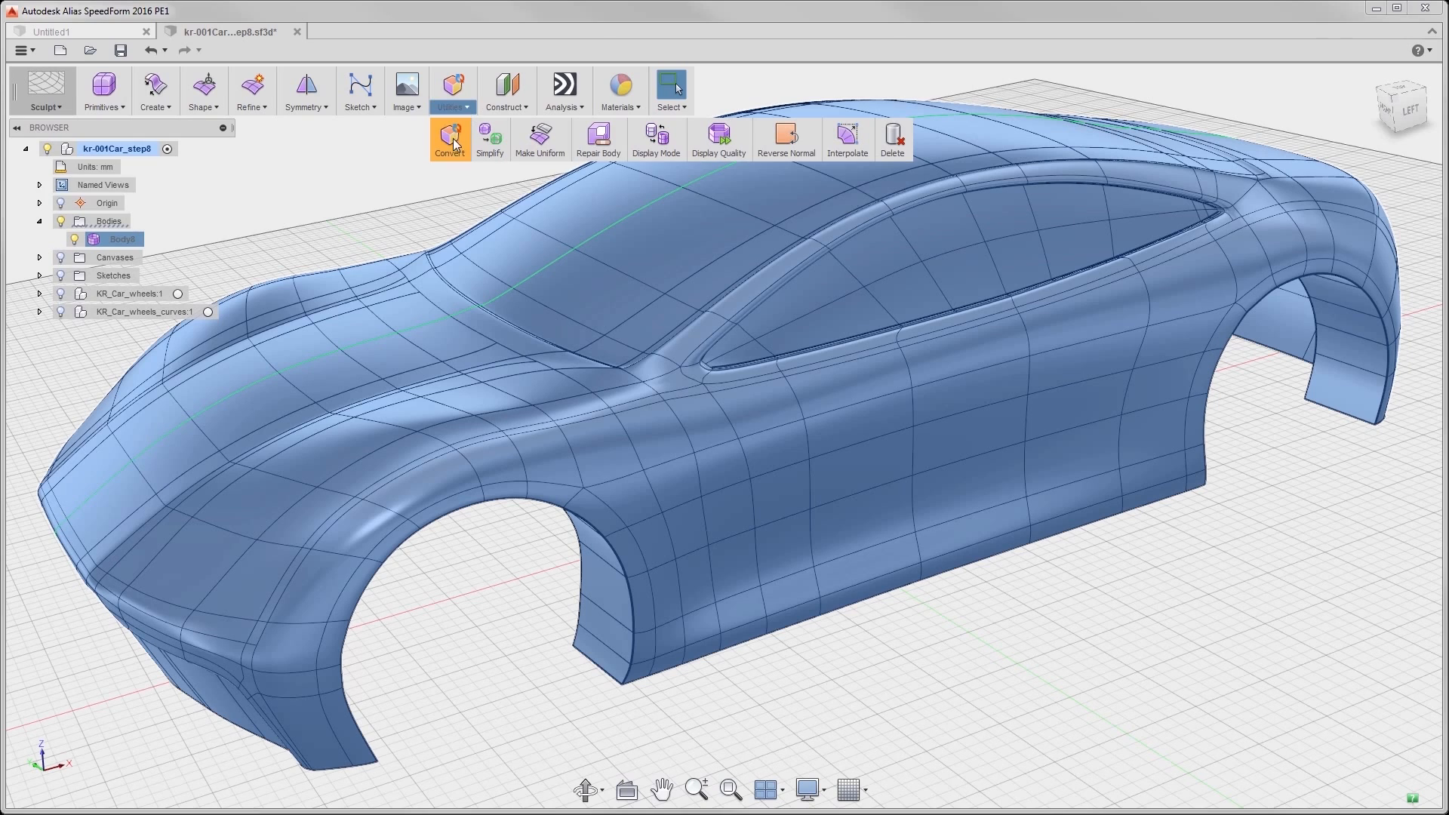
left_click(448, 138)
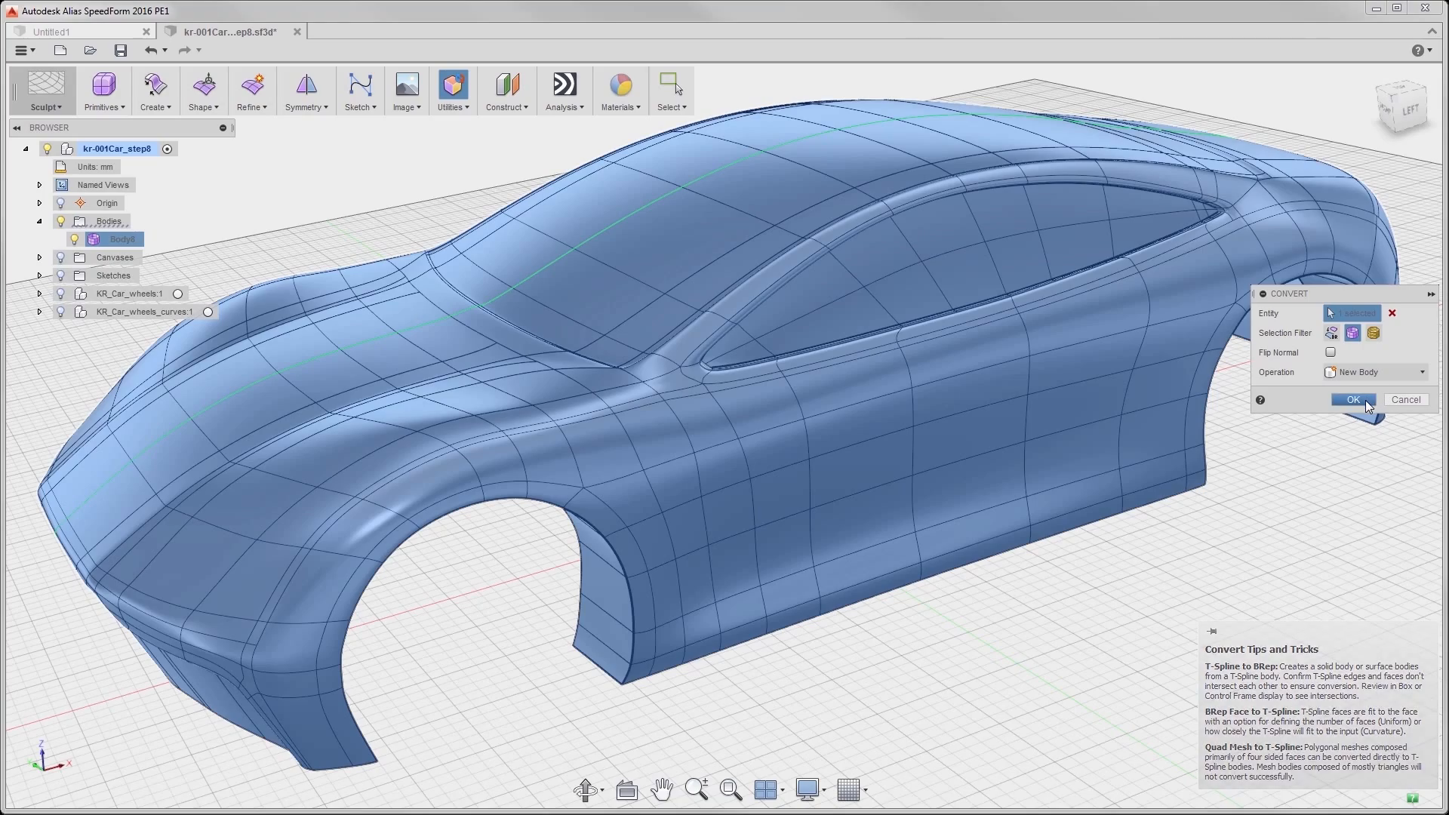
left_click(1364, 400)
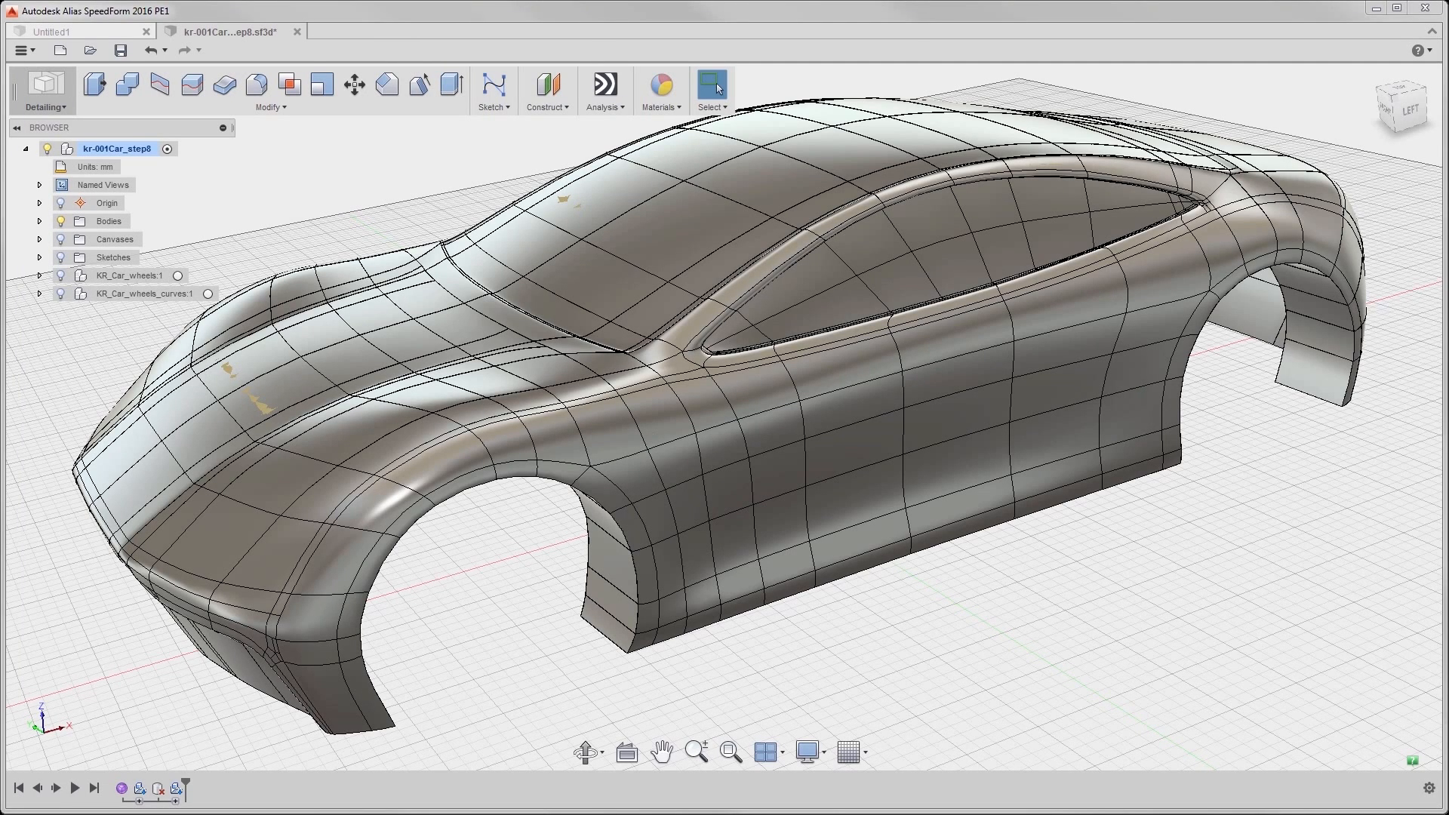
- Send the car body to the Meshmixer 3D print utility with Medium mesh refinement
left_click(23, 50)
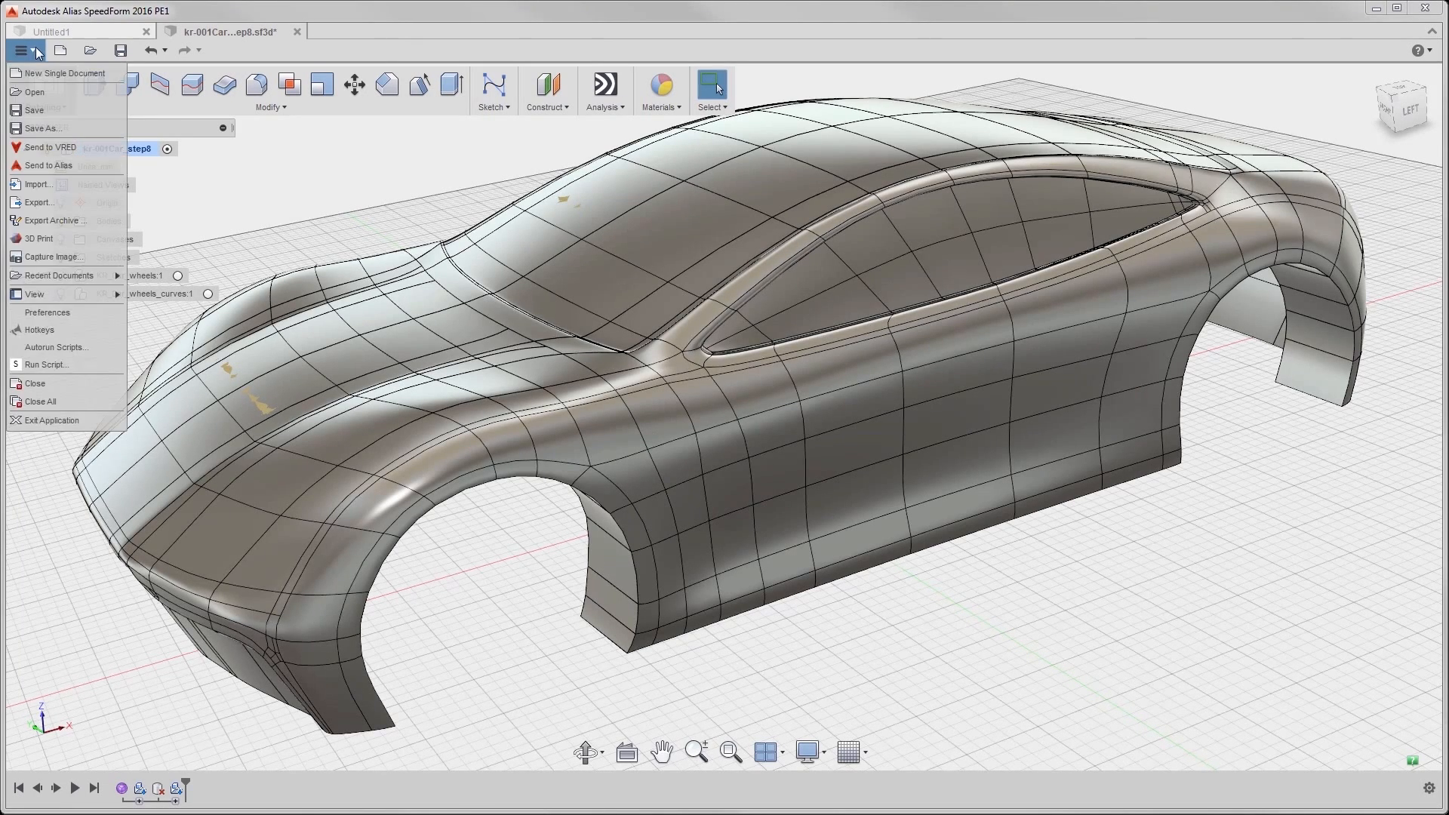
left_click(65, 236)
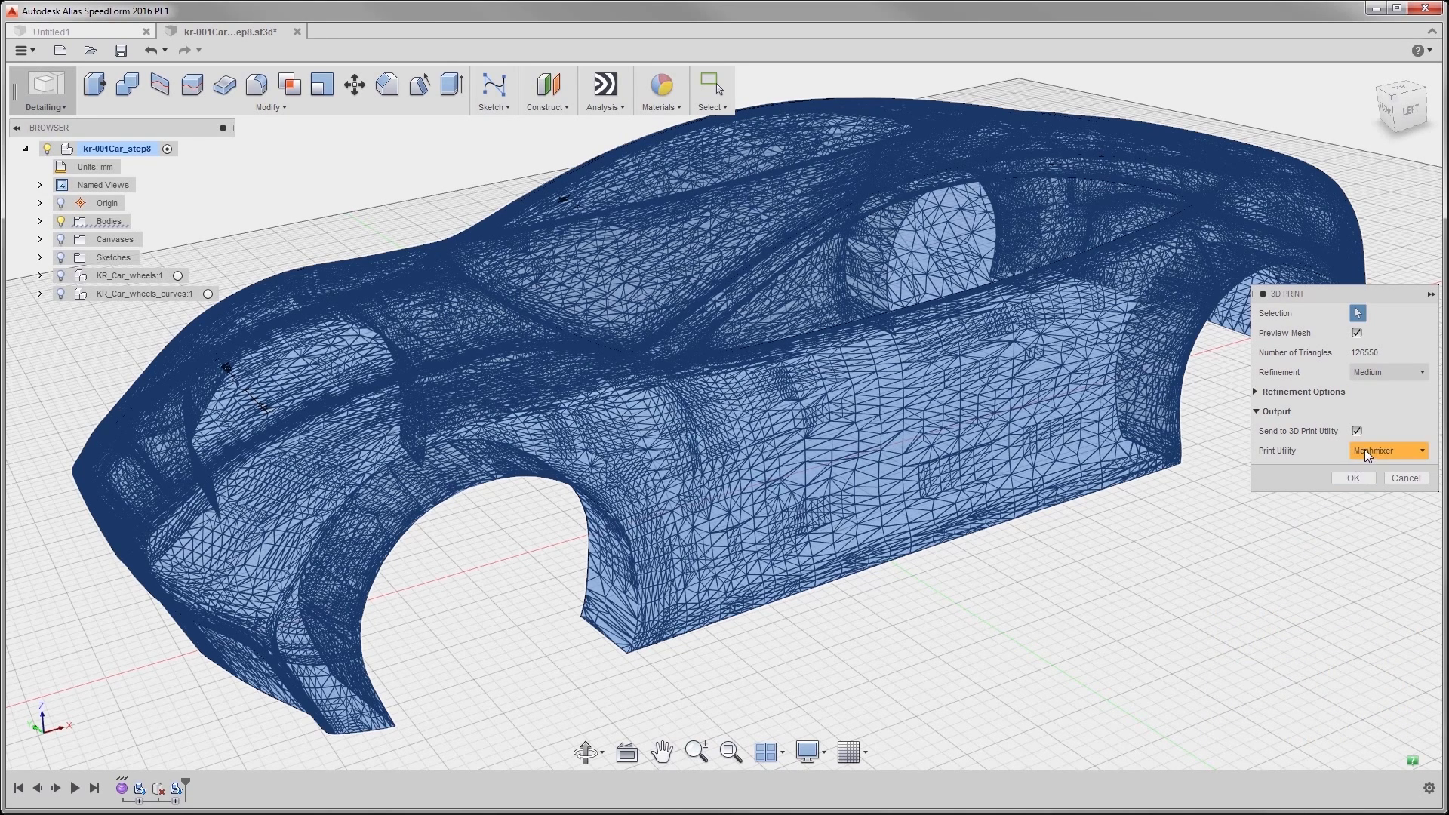
left_click(1353, 479)
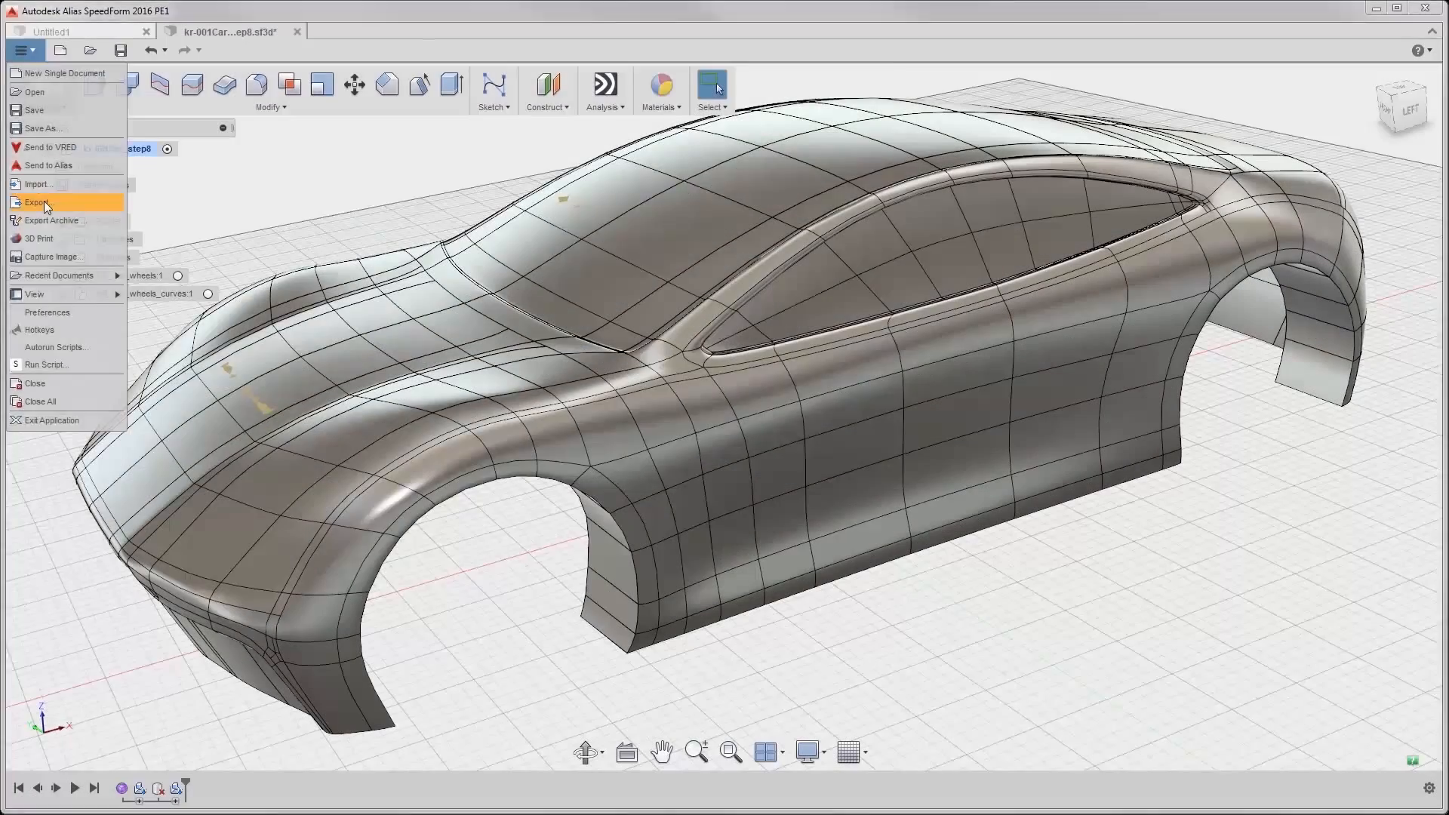
- Export the car body as the STEP file KR Car Body.stp in the kr folder
left_click(46, 196)
left_click(143, 511)
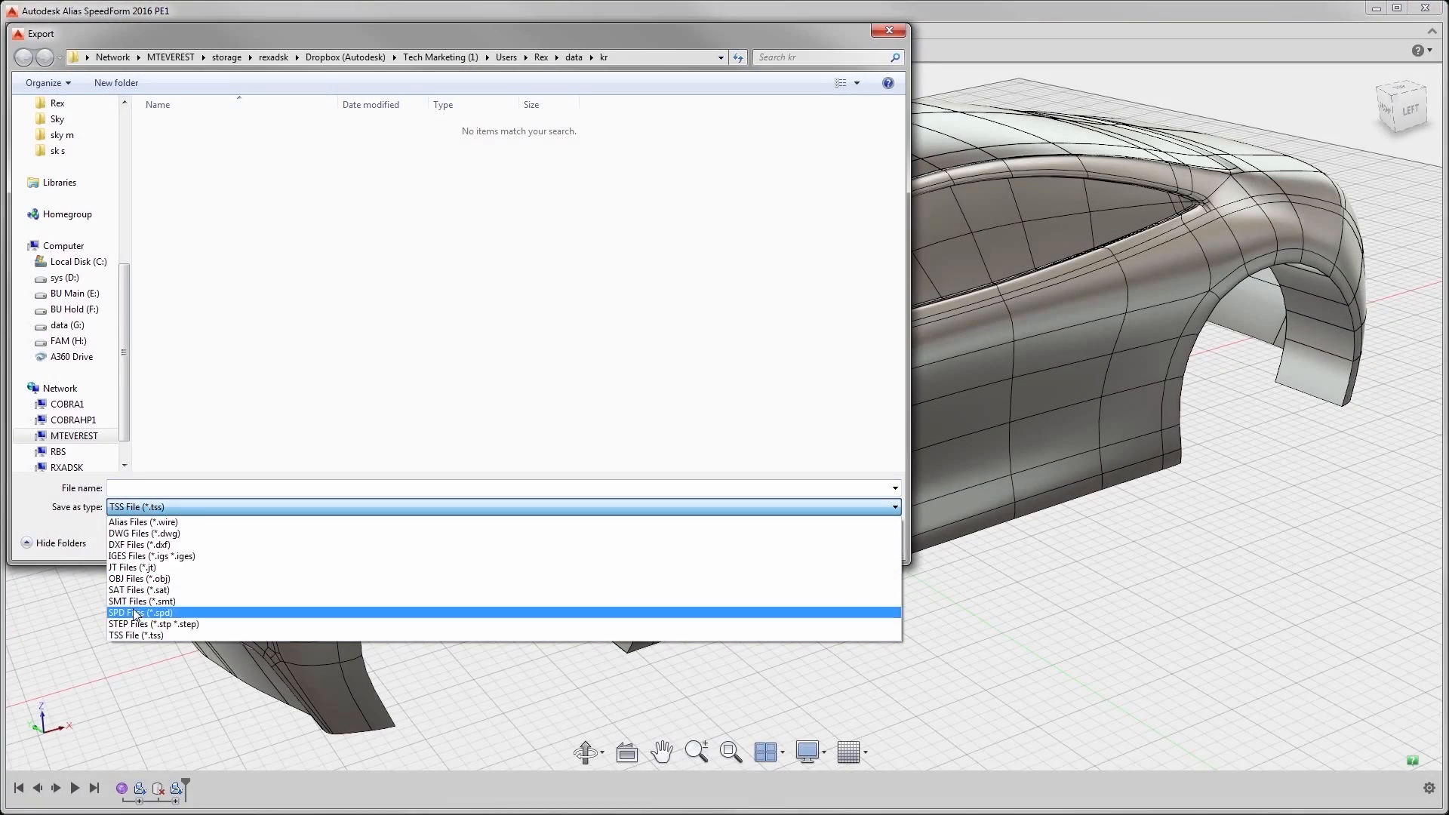
left_click(134, 620)
double_click(175, 127)
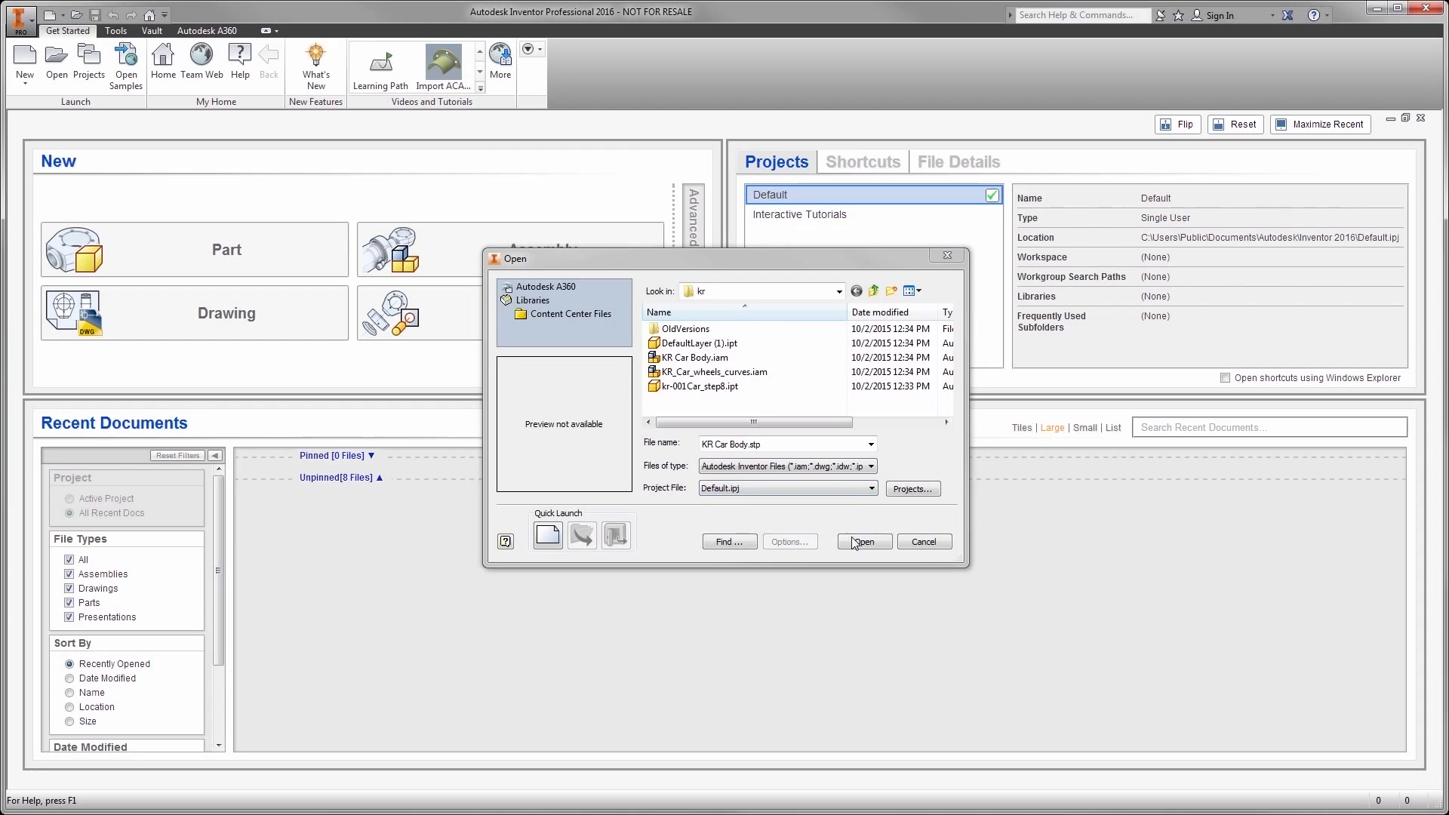
- In Inventor, open KR Car Body.stp and import it with only the Solids object filter enabled
left_click(858, 541)
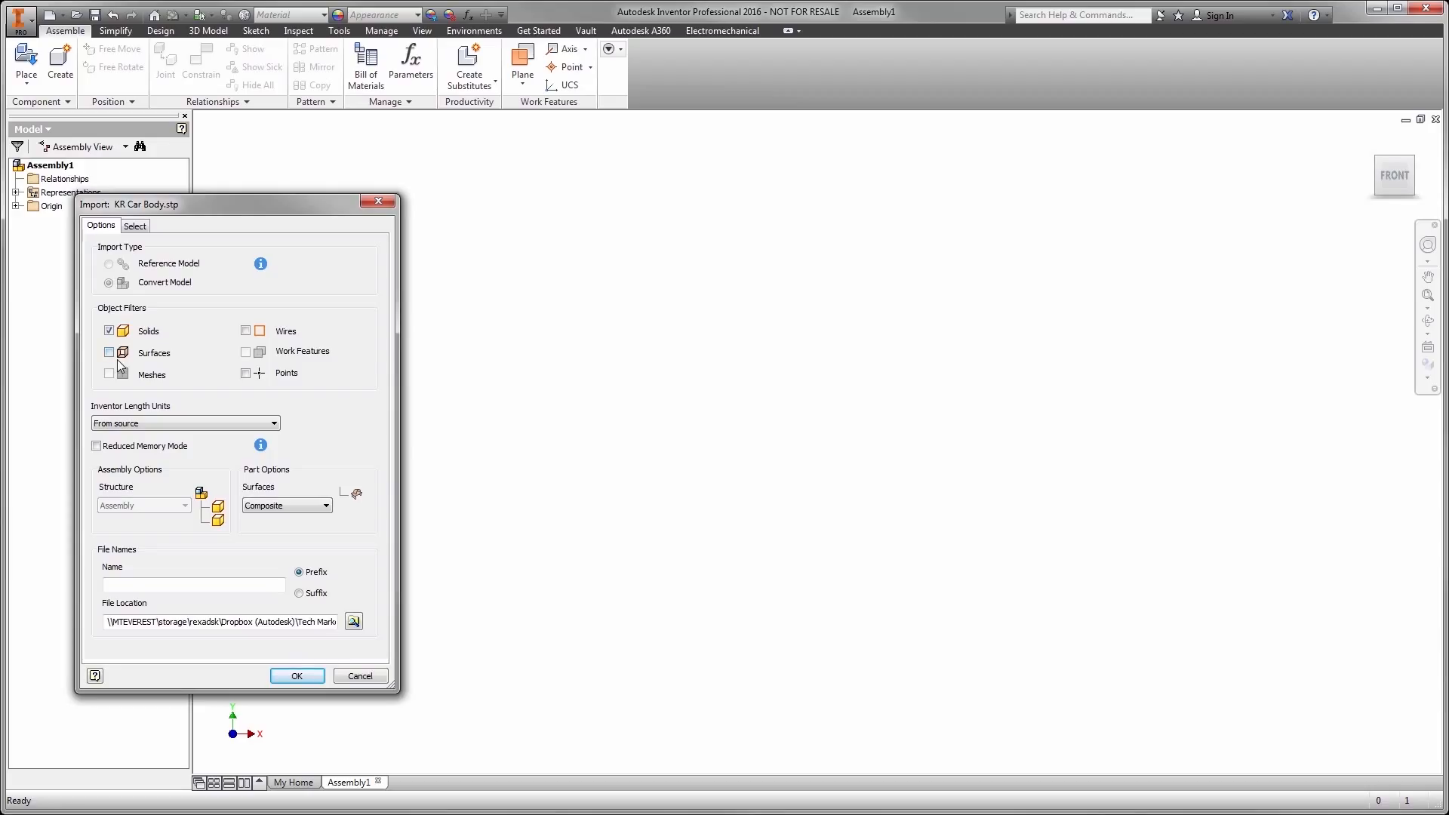
left_click(298, 676)
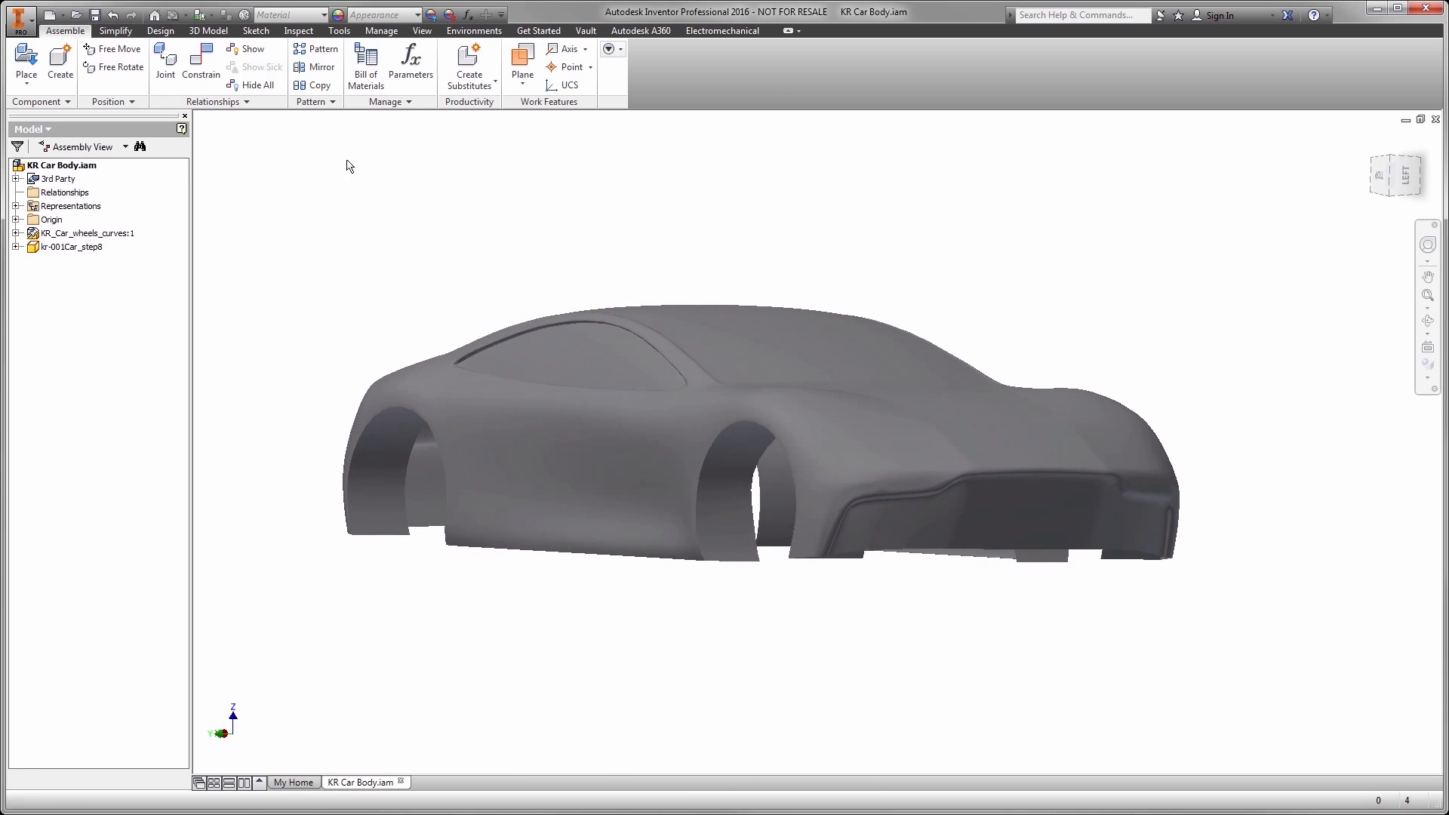
- Assign the Reflective - Orange appearance from Favorites to the kr-001Car_step8 car body
left_click(337, 15)
right_click(460, 292)
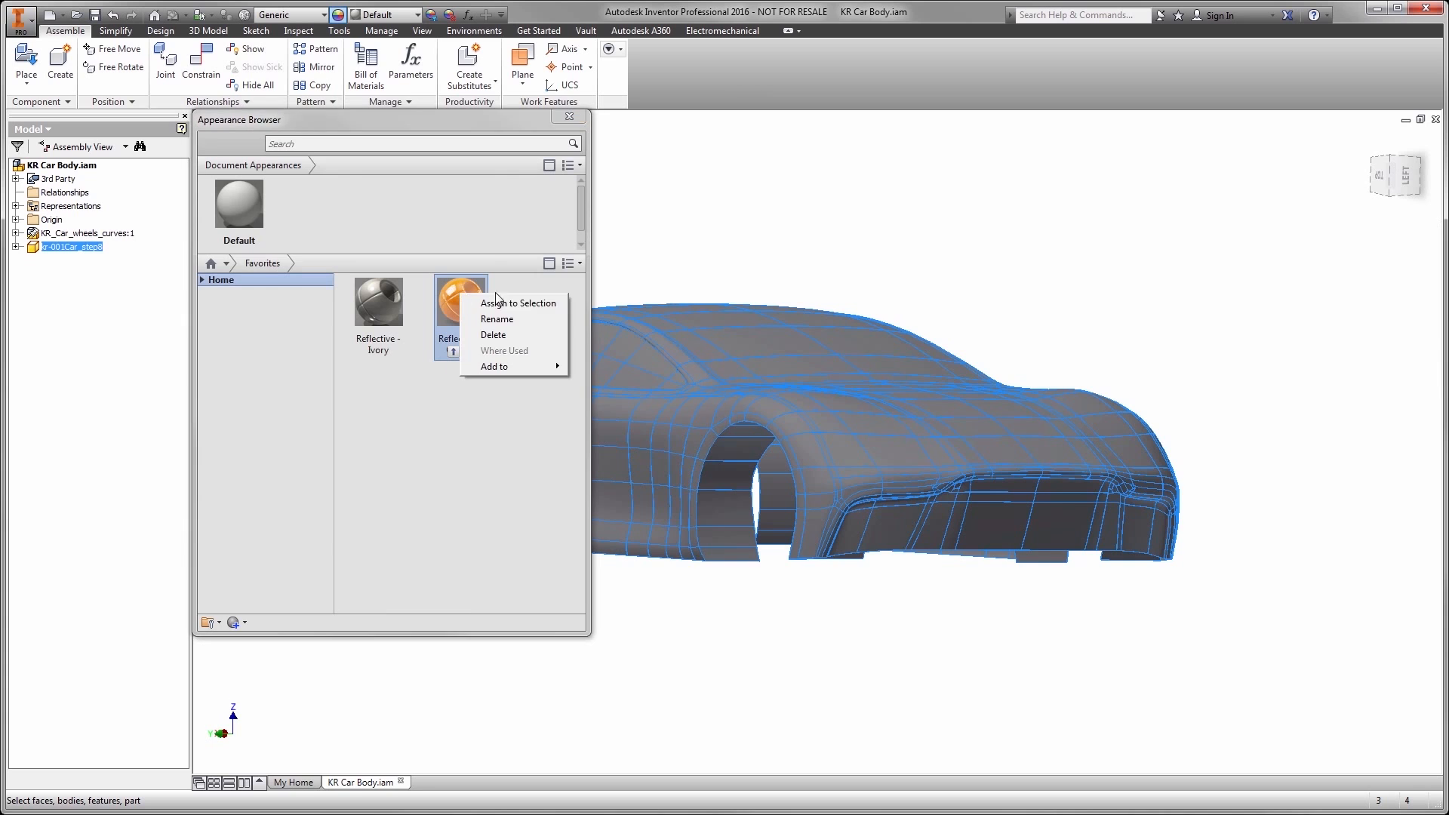
left_click(505, 302)
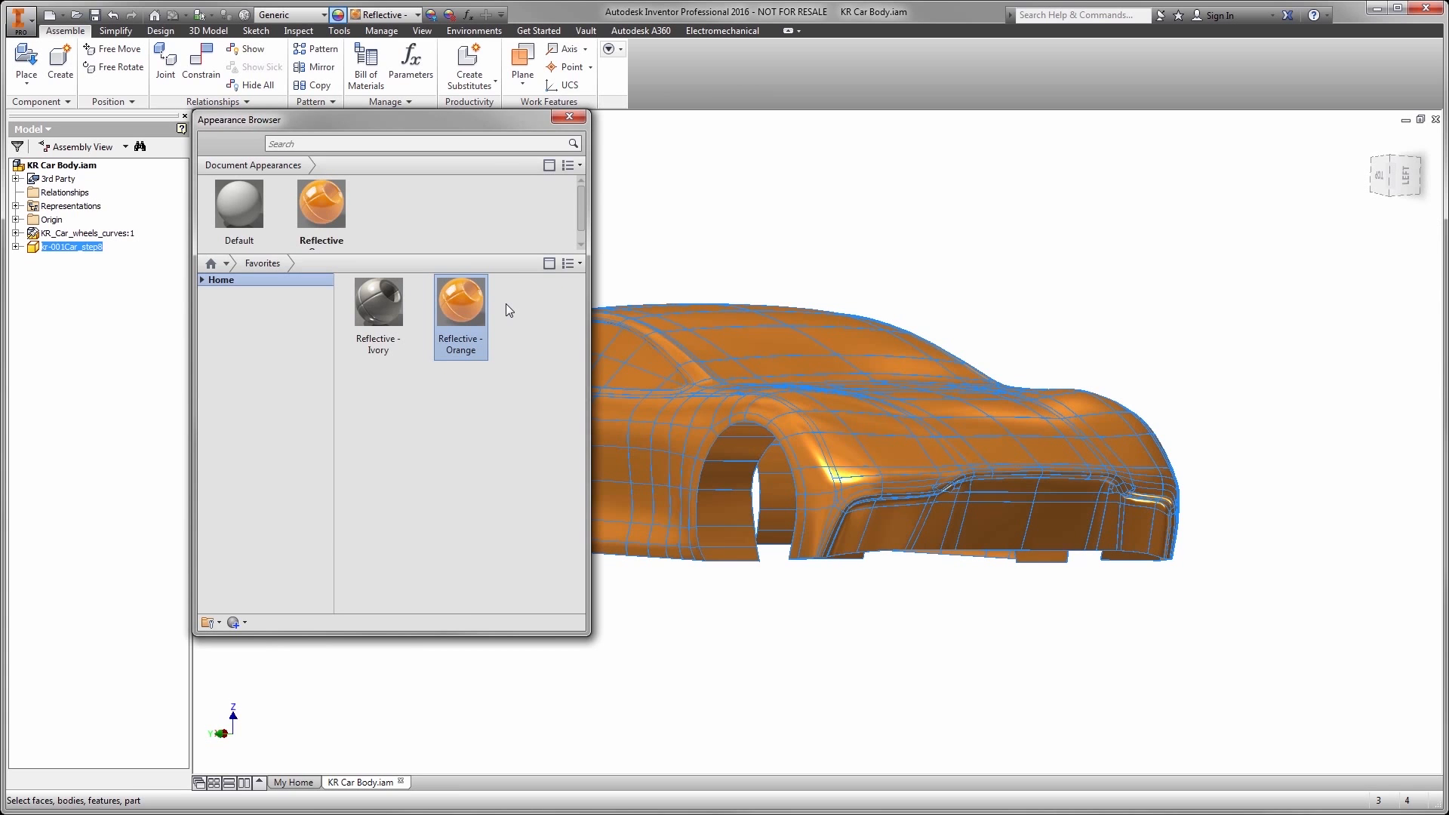
left_click(645, 217)
left_click(570, 117)
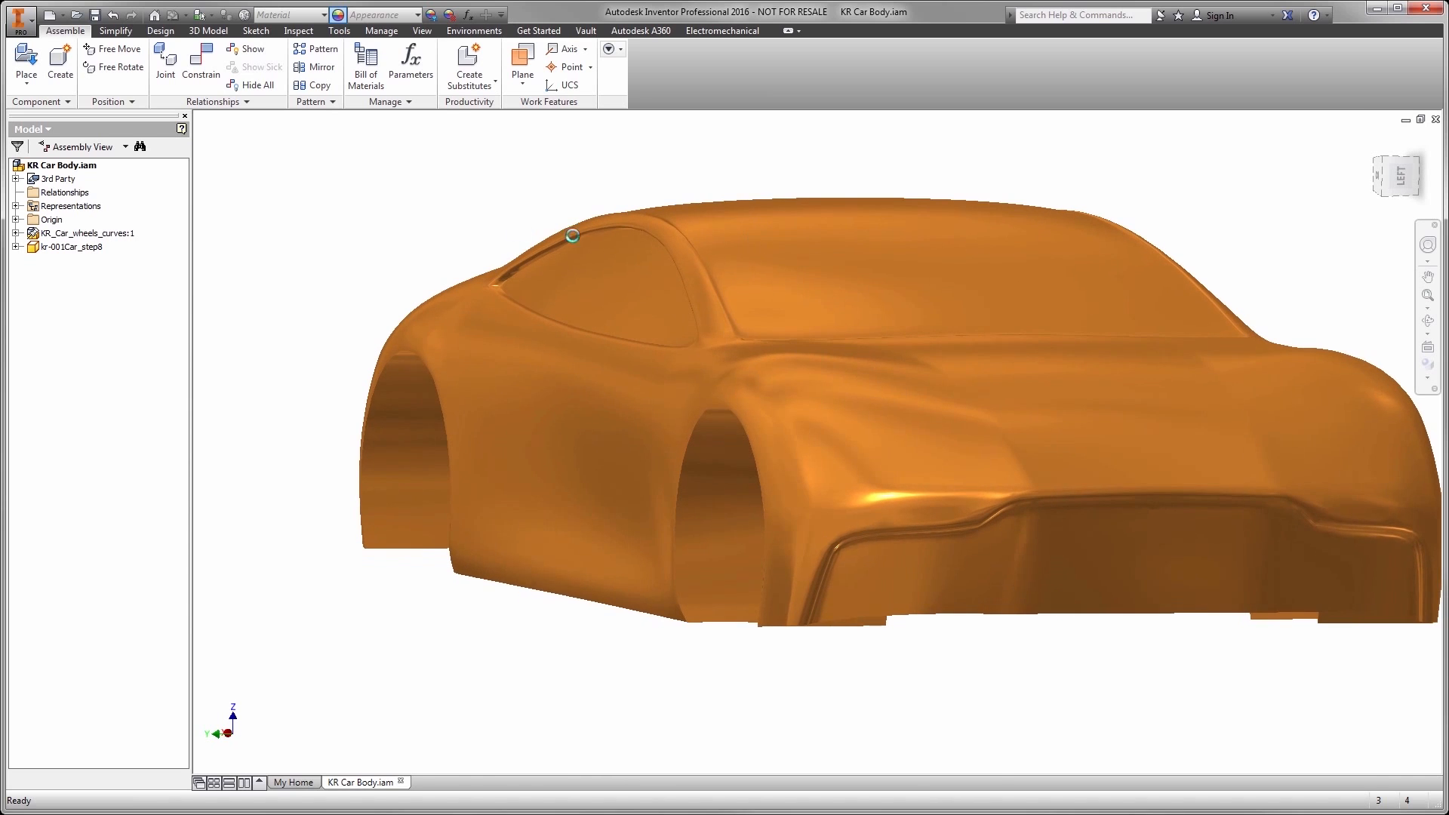
- Open the kr-001Car_step8 part from the assembly in its own window
double_click(61, 247)
right_click(60, 249)
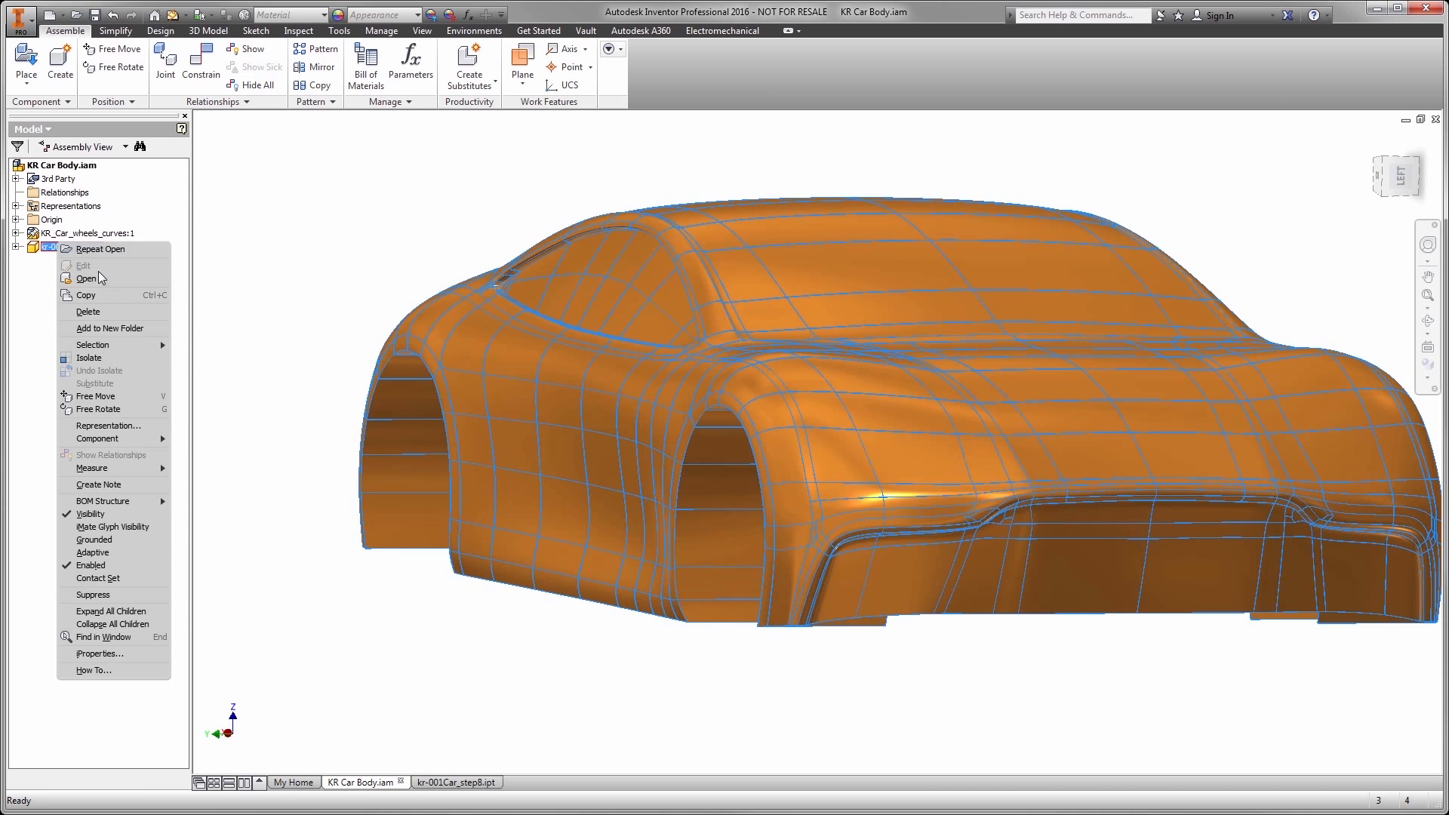
left_click(85, 279)
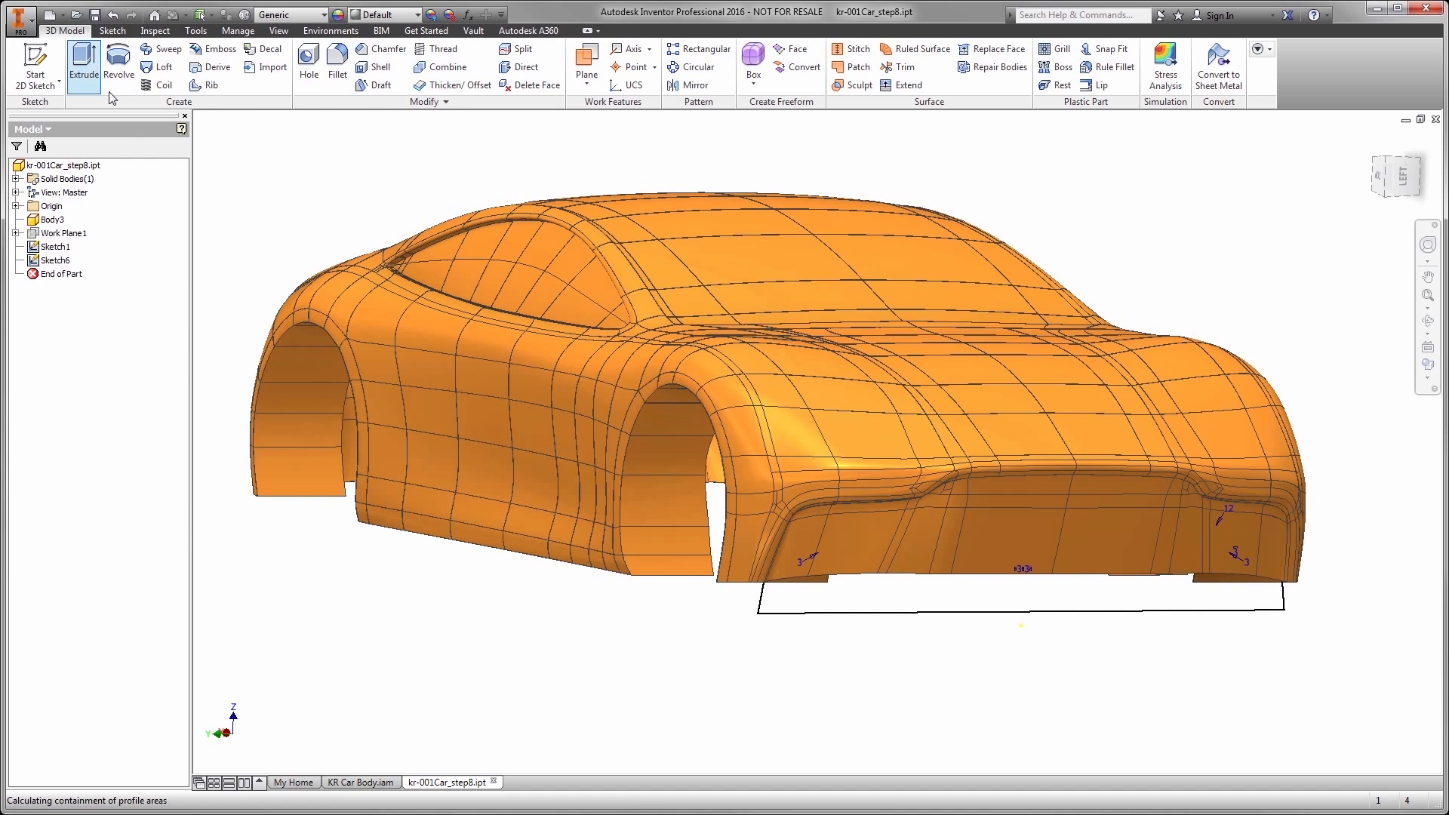
- Extrude the sketch profile at the car's front 219.59875 cm in the second direction, using Intersect to isolate the grille area
left_click(891, 618)
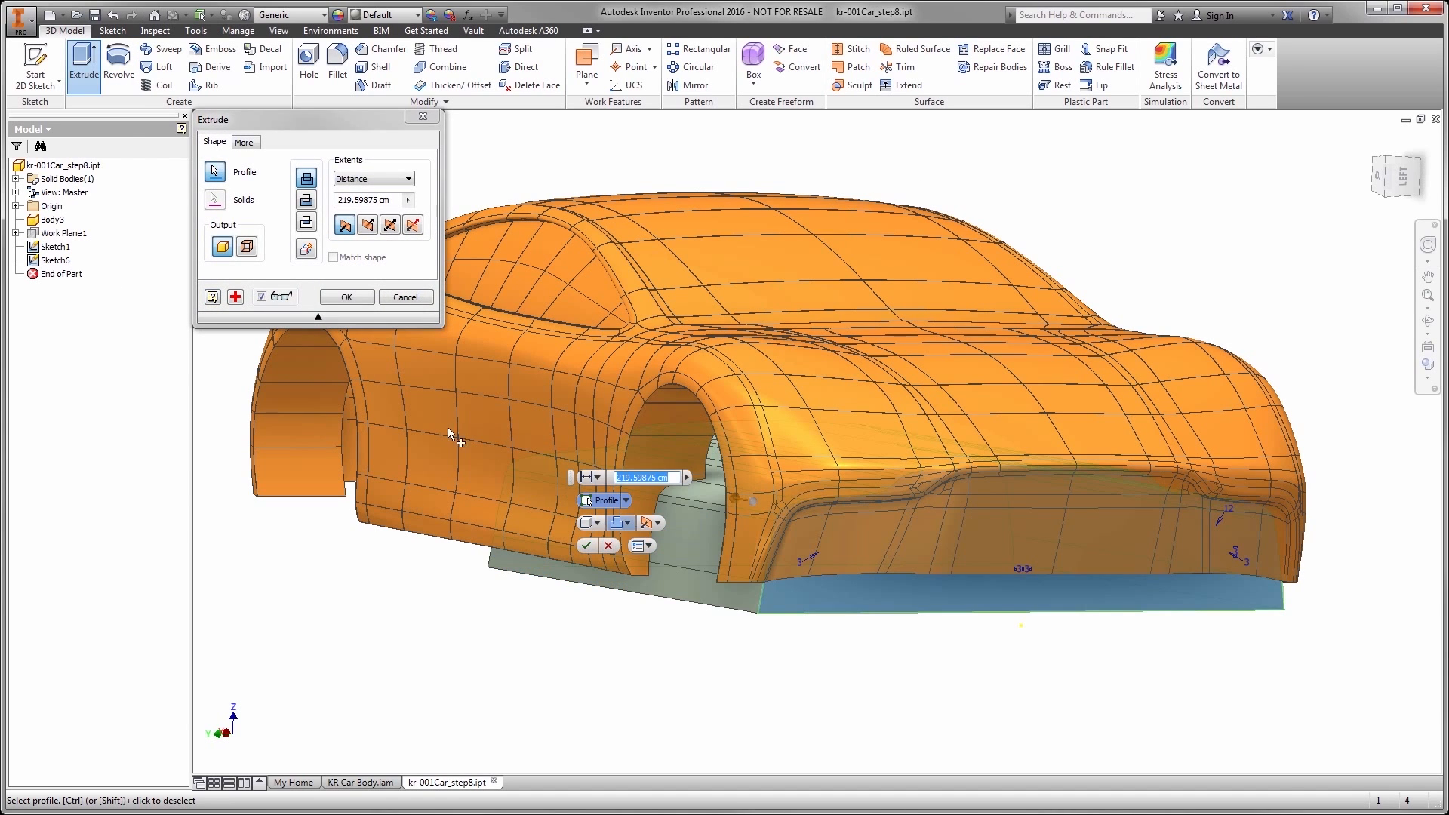
left_click(305, 227)
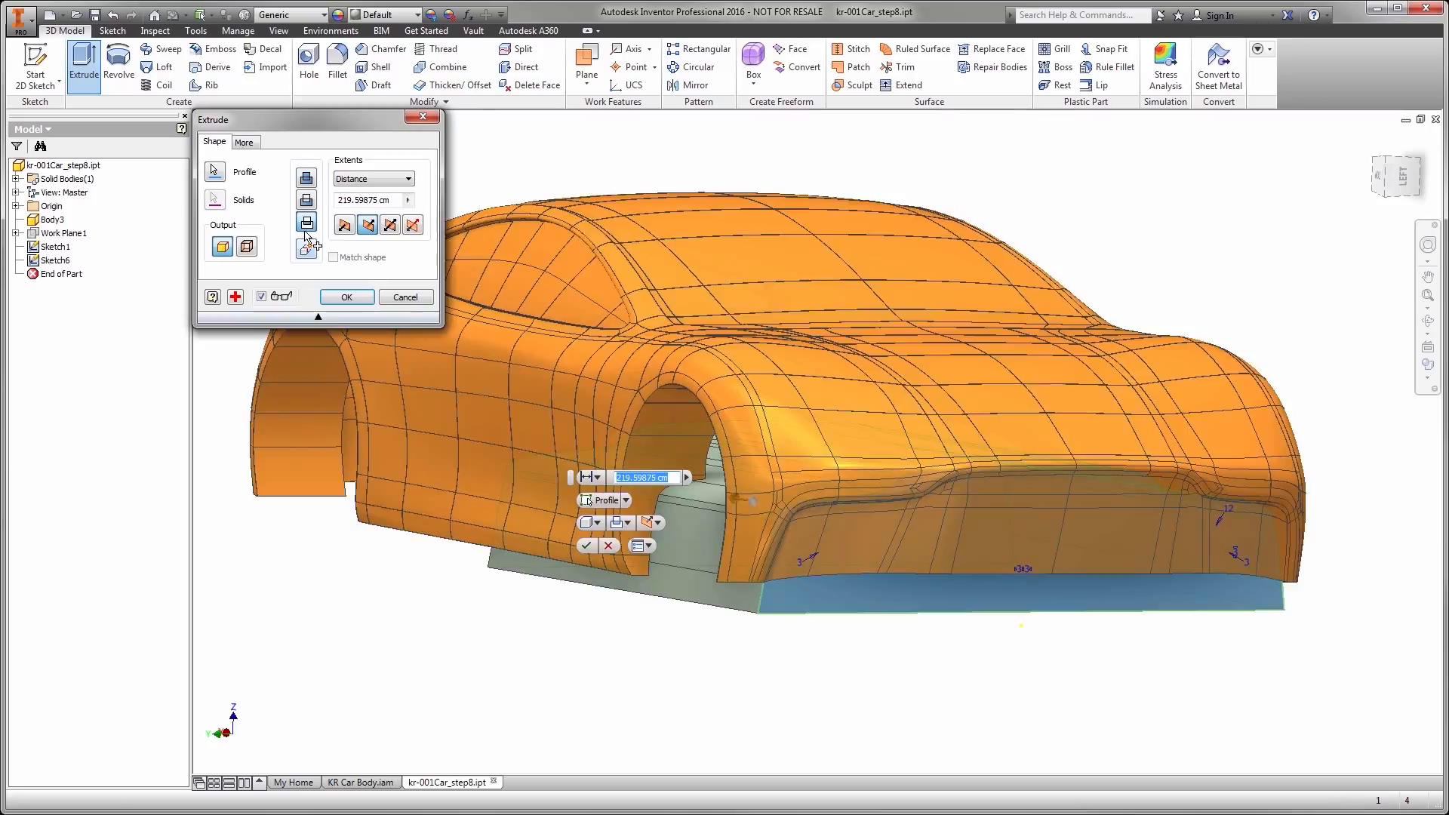
left_click(346, 296)
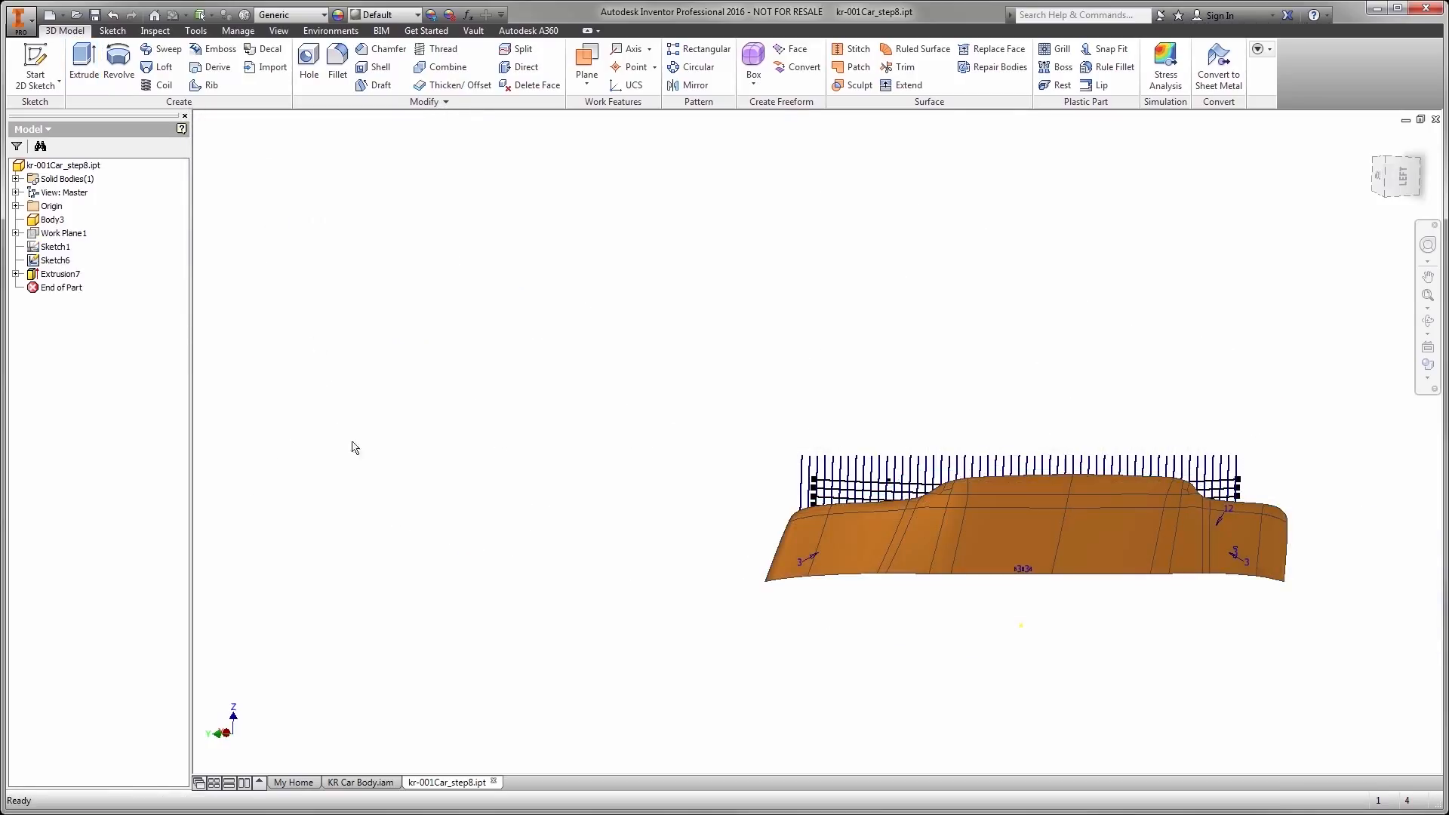
- Start a Grill feature with the large outline as a 5 mm thick boundary and the central ellipse as its island
left_click(1055, 50)
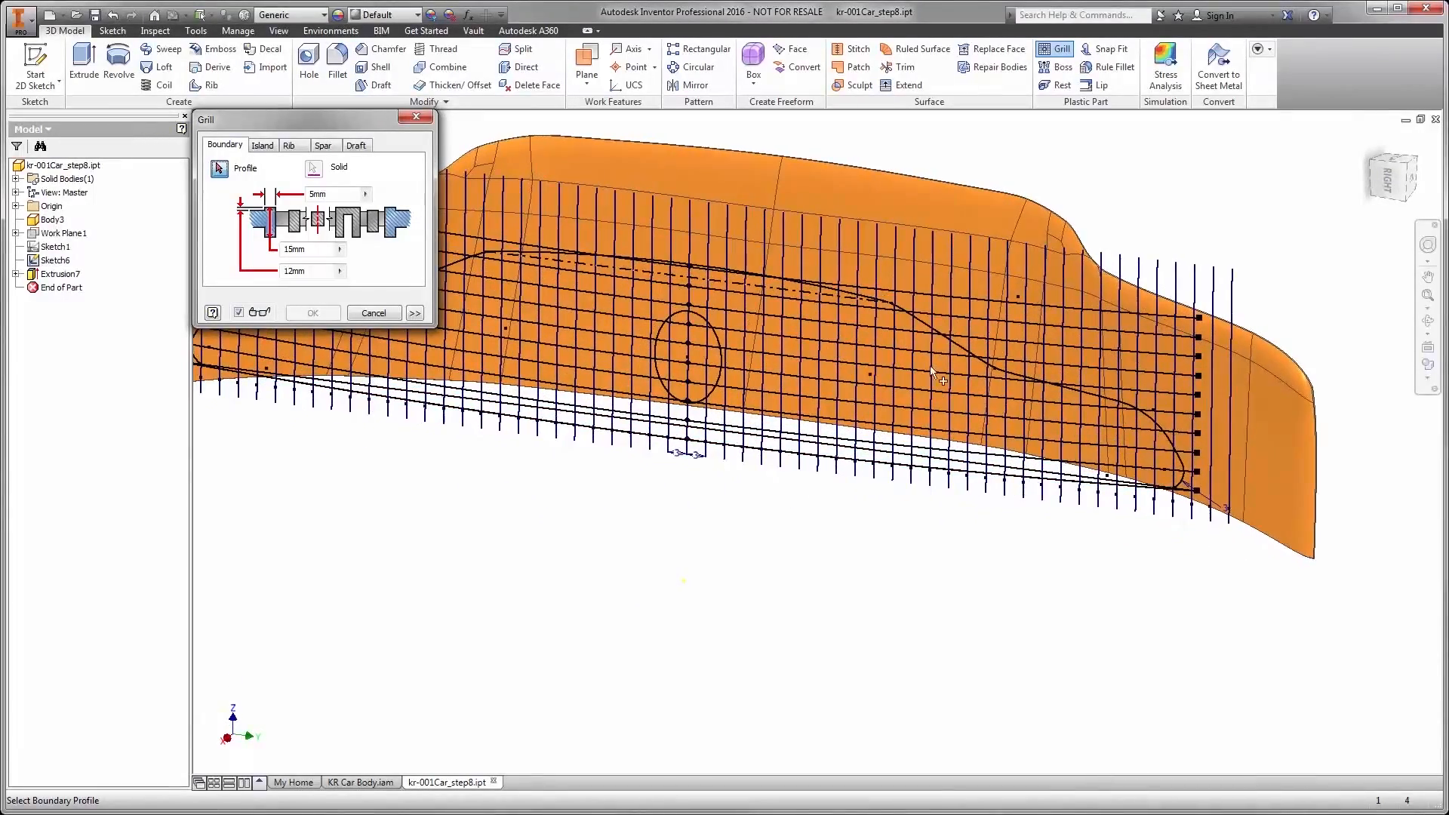
left_click(925, 327)
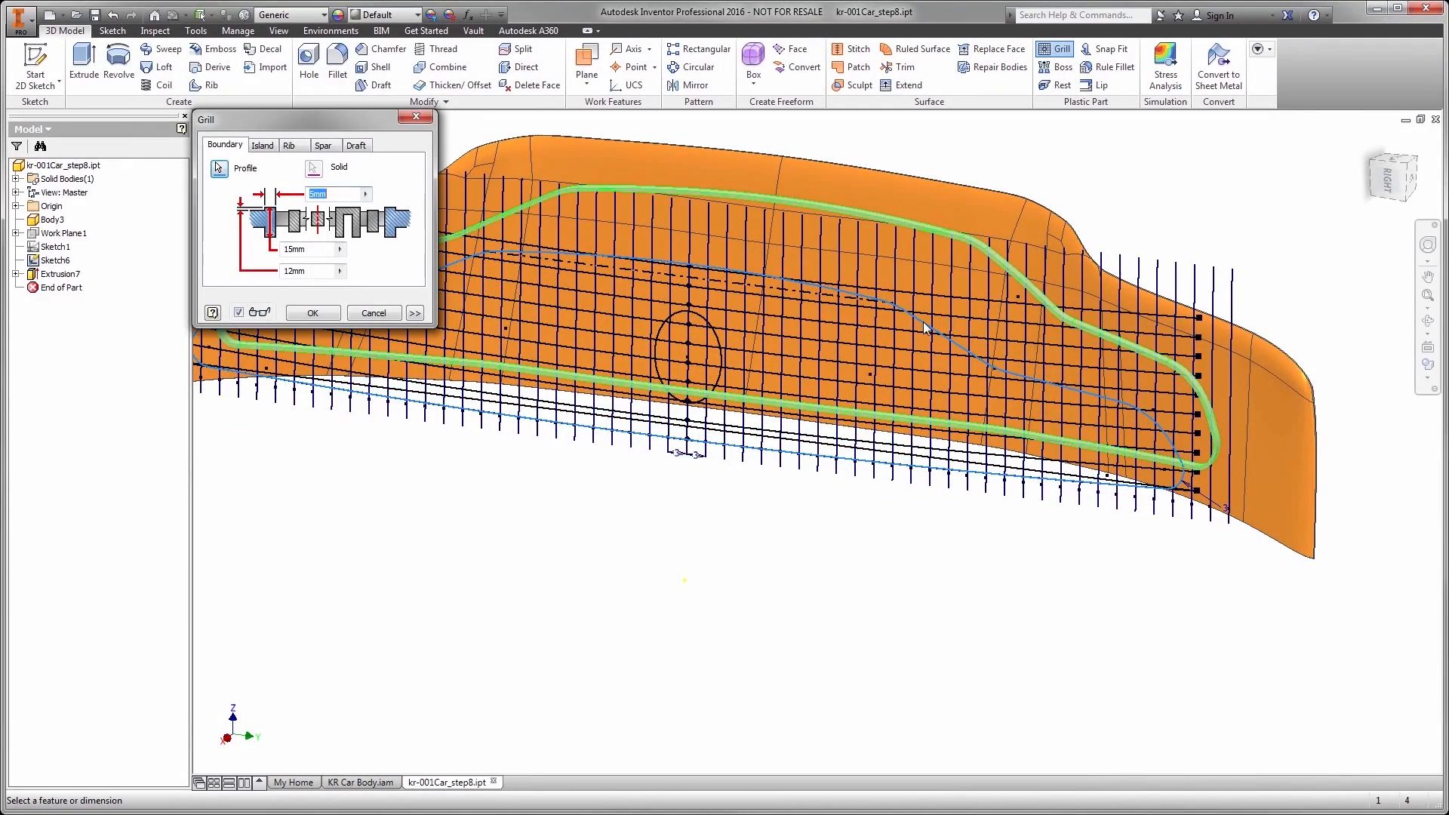
left_click(263, 146)
left_click(673, 322)
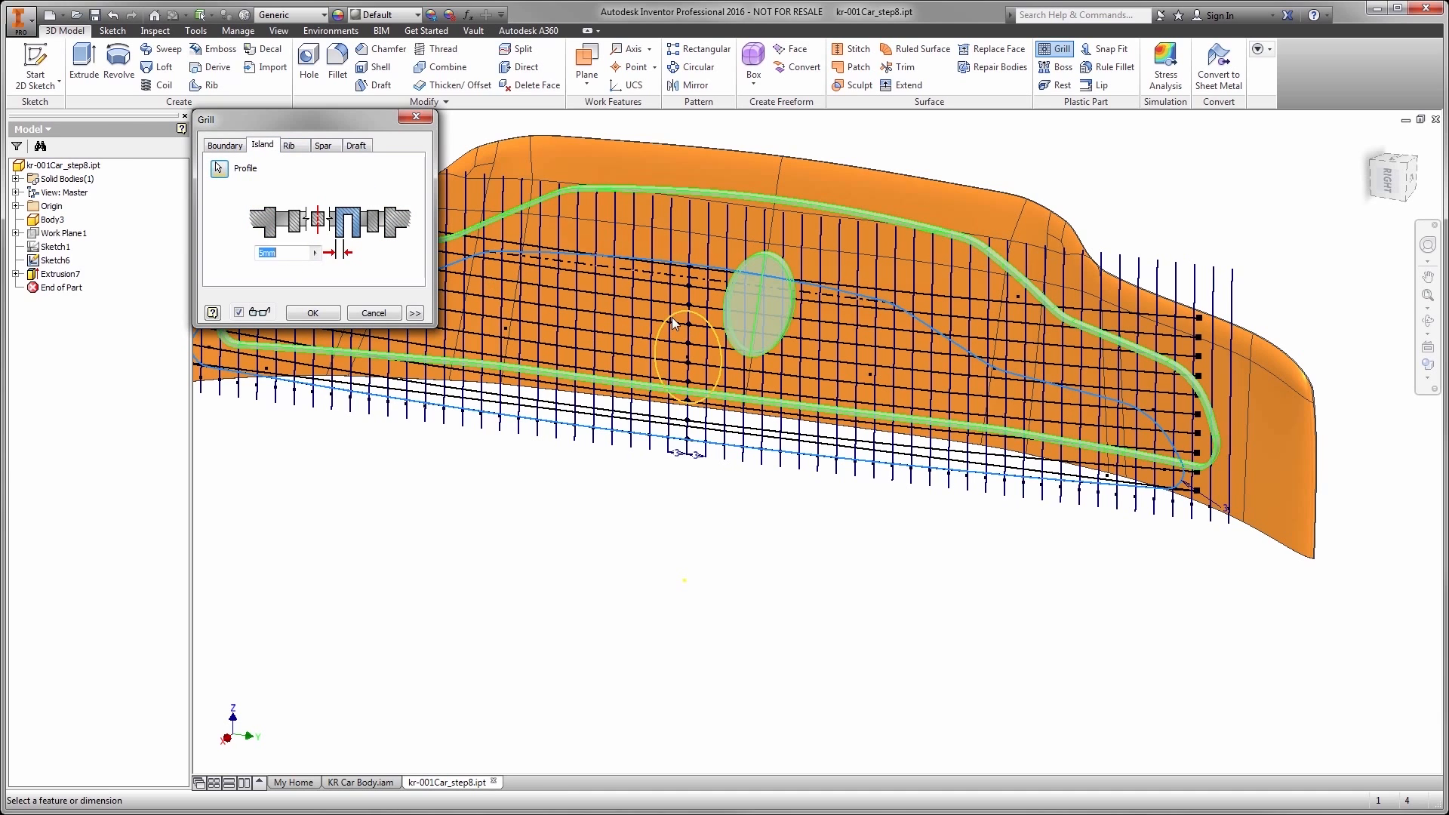
- Add the sketched grille lines as ribs with values of 5 mm, 8 mm and 4 mm, and create the grill
left_click(295, 147)
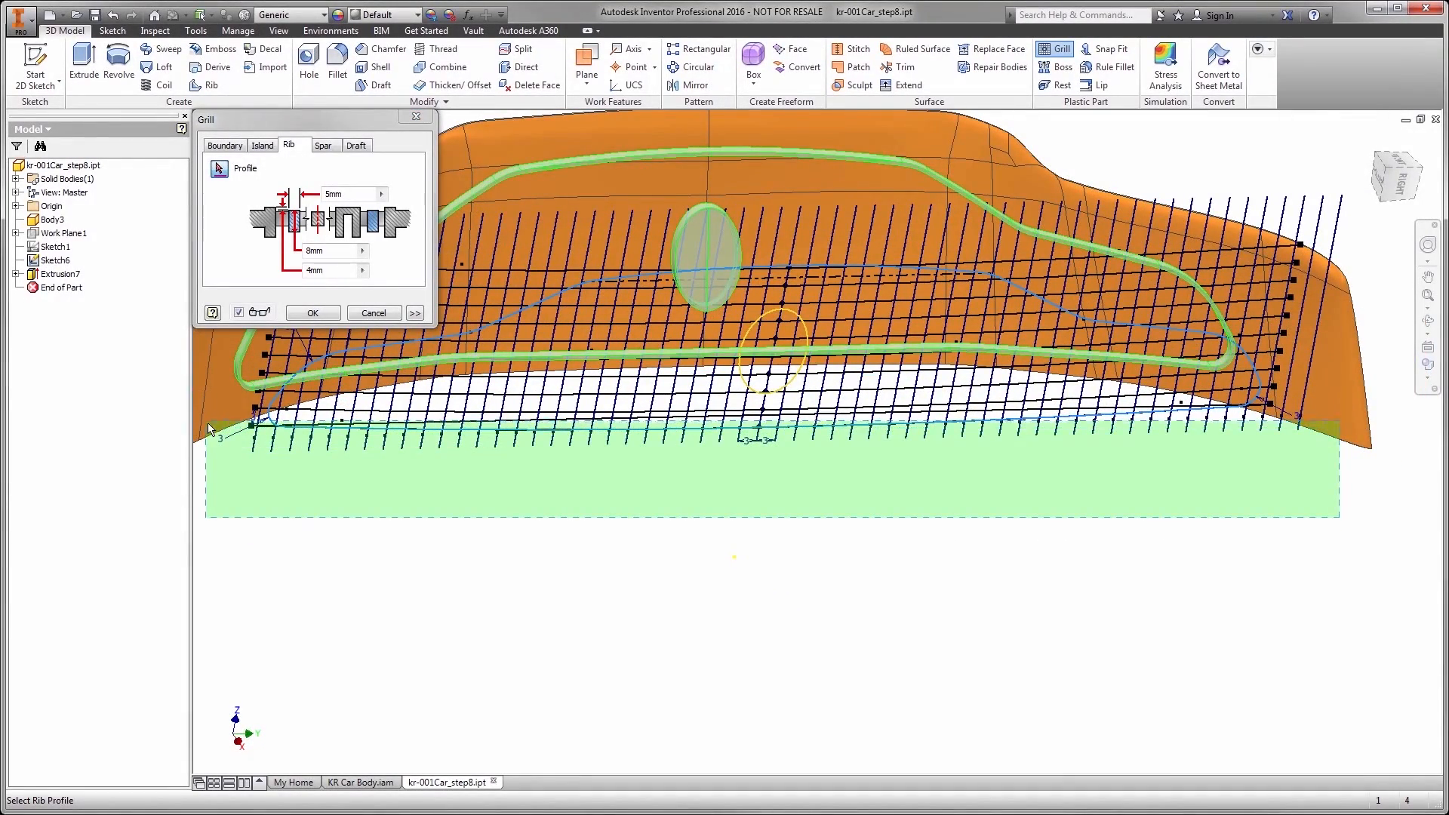
left_click(209, 435)
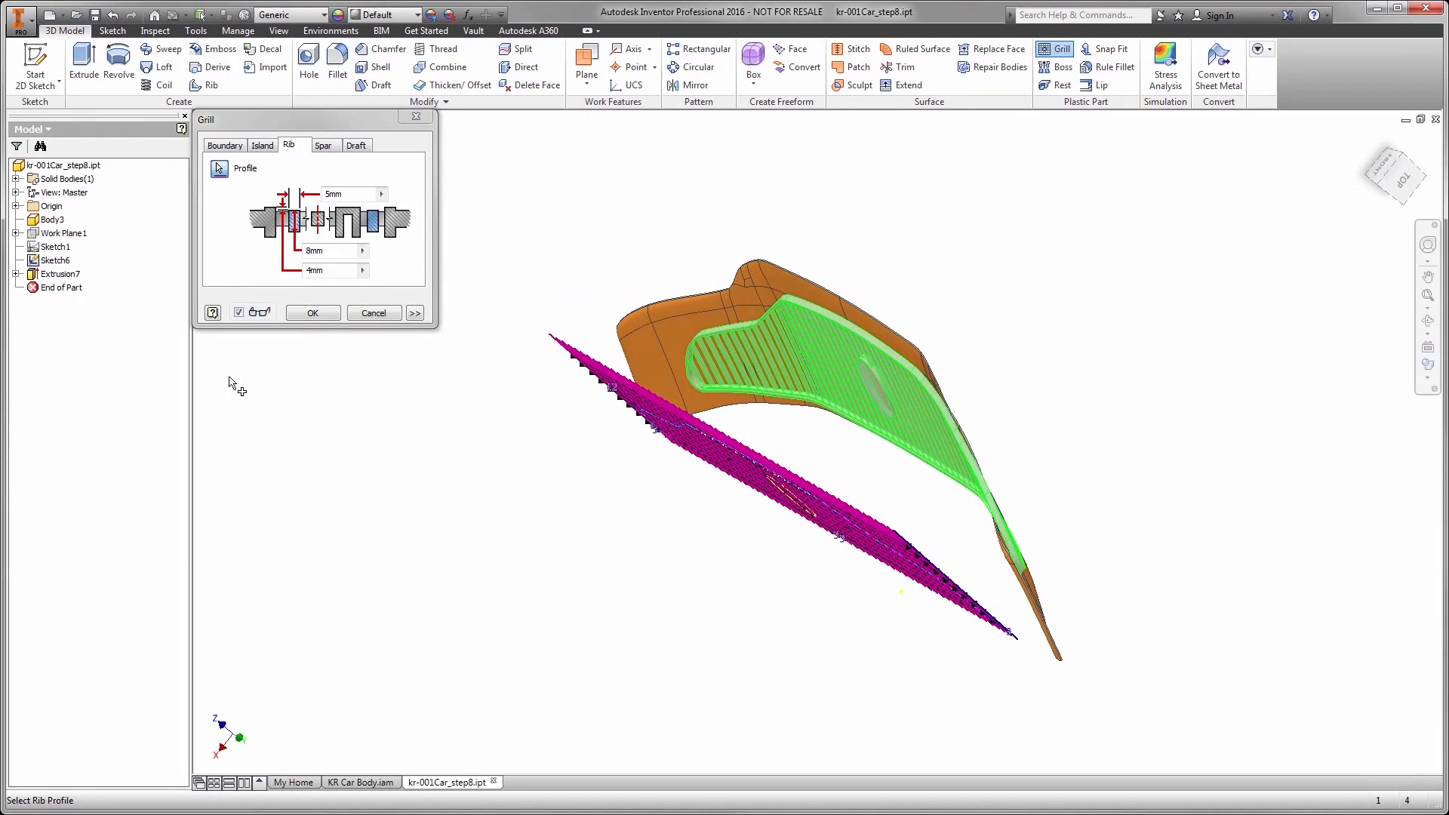
left_click(312, 313)
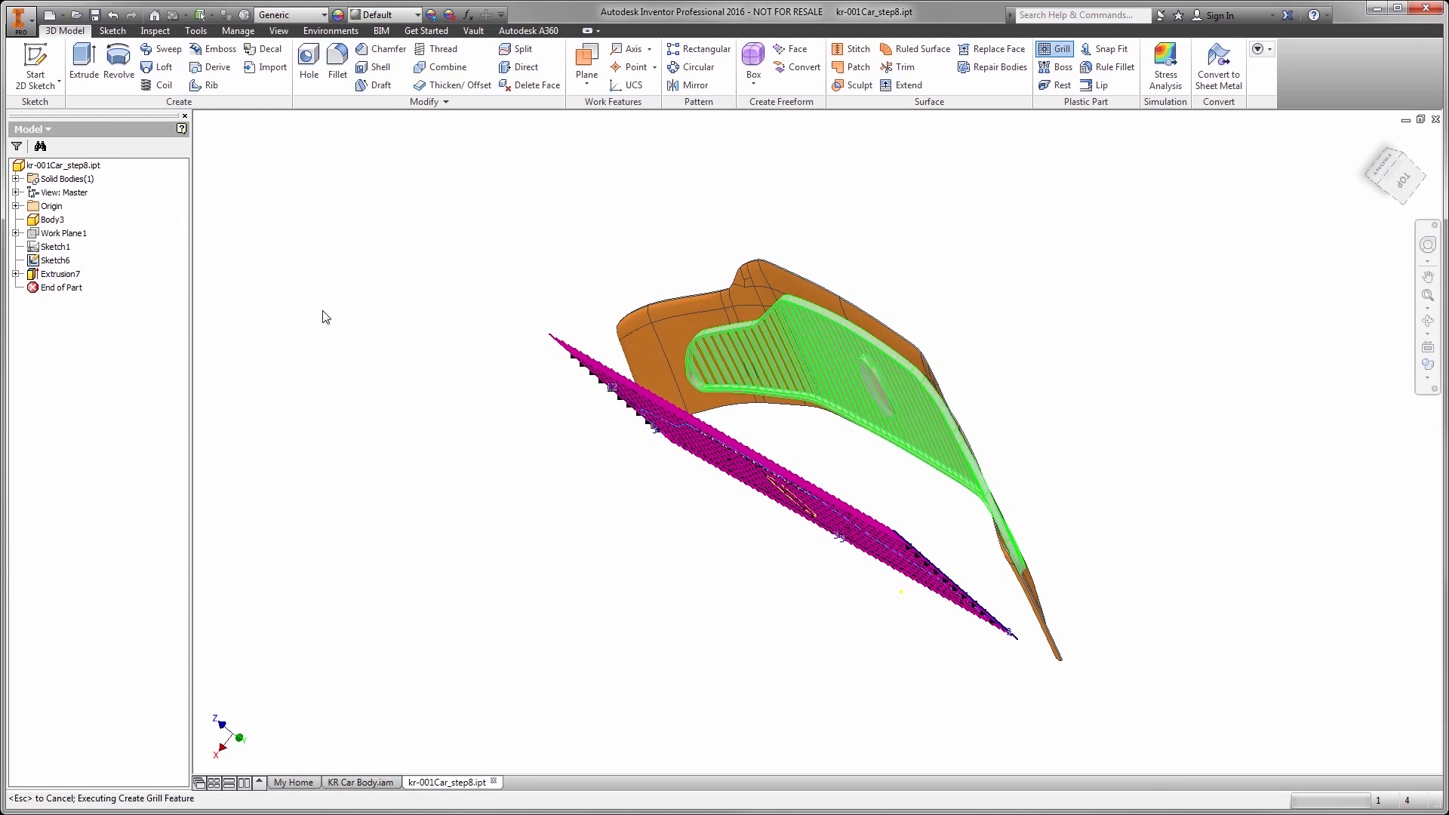